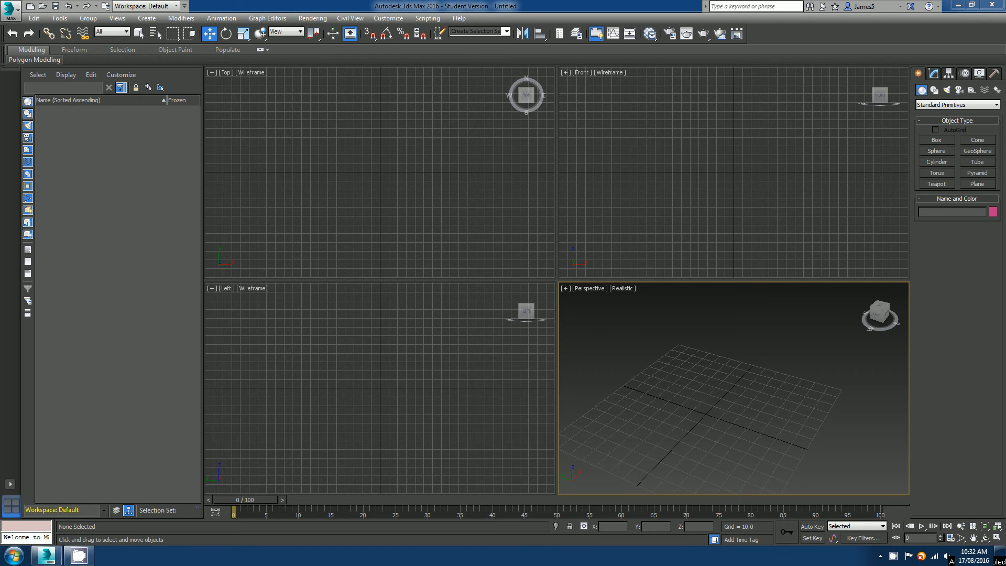
- Maximize the Perspective viewport and restore the four-viewport layout
left_click(454, 411)
left_click(631, 369)
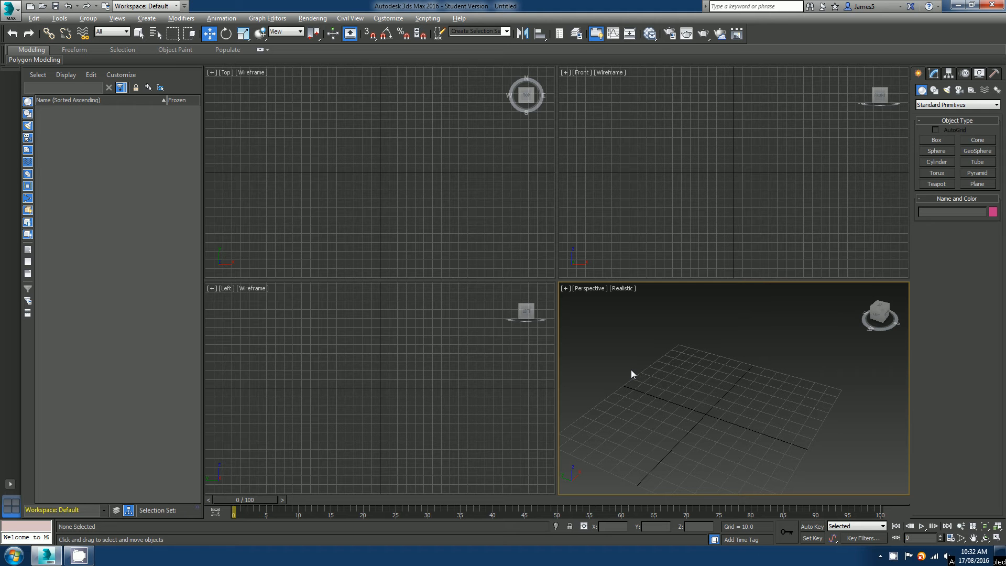
key("alt+w")
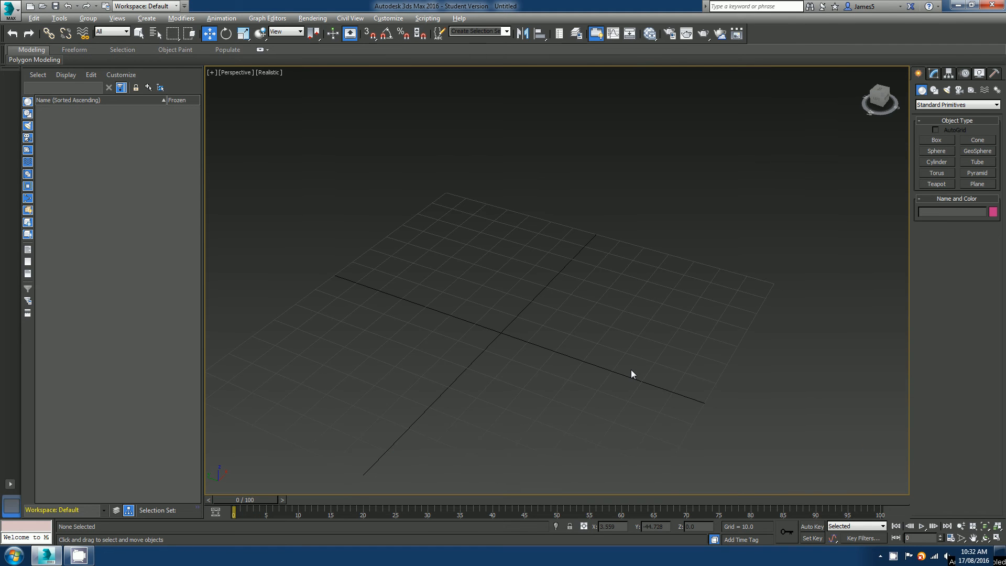
key("alt+w")
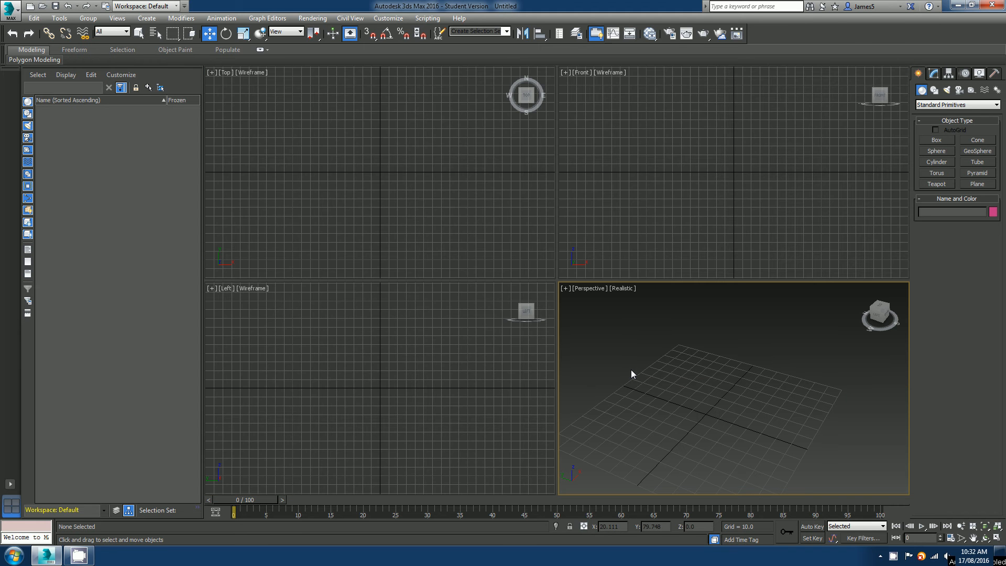
- Maximize and restore the Front viewport, and do the same with the Left viewport
left_click(618, 229)
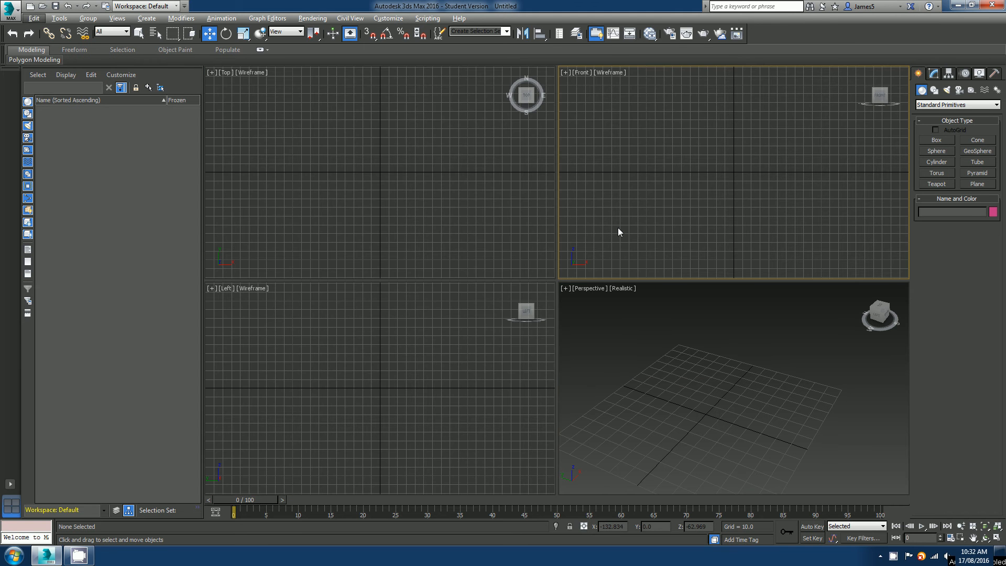
key("alt+w")
key("alt+w")
left_click(463, 395)
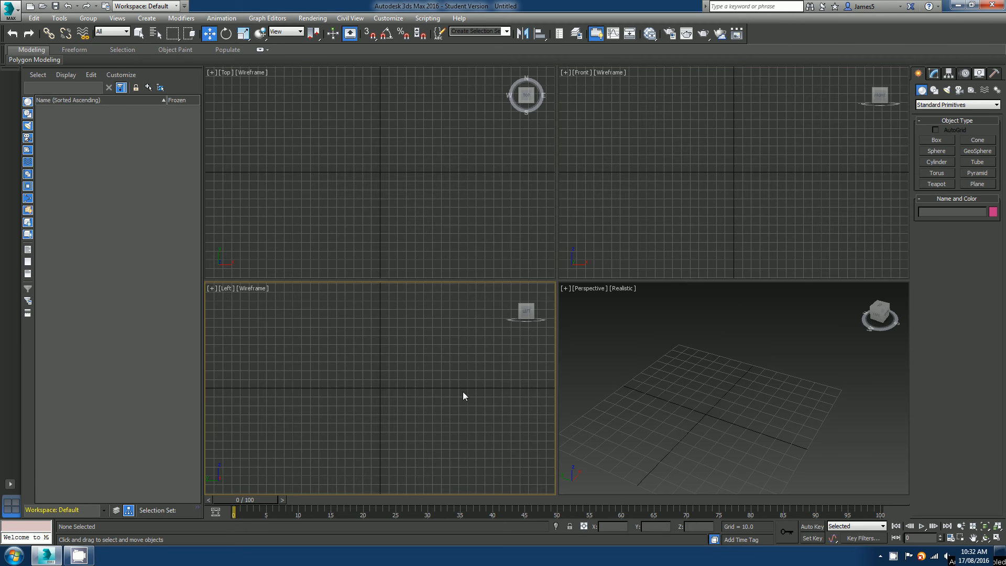
left_click(412, 213)
left_click(416, 323)
key("alt+w")
key("alt+w")
- Maximize the Perspective viewport and switch it through the Left, Top and Bottom views
left_click(637, 361)
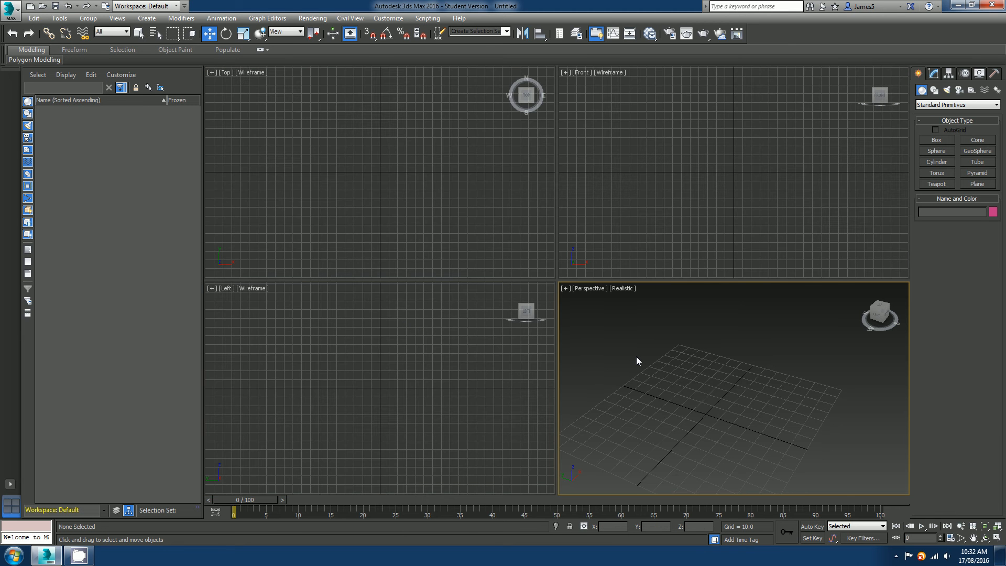
key("alt+w")
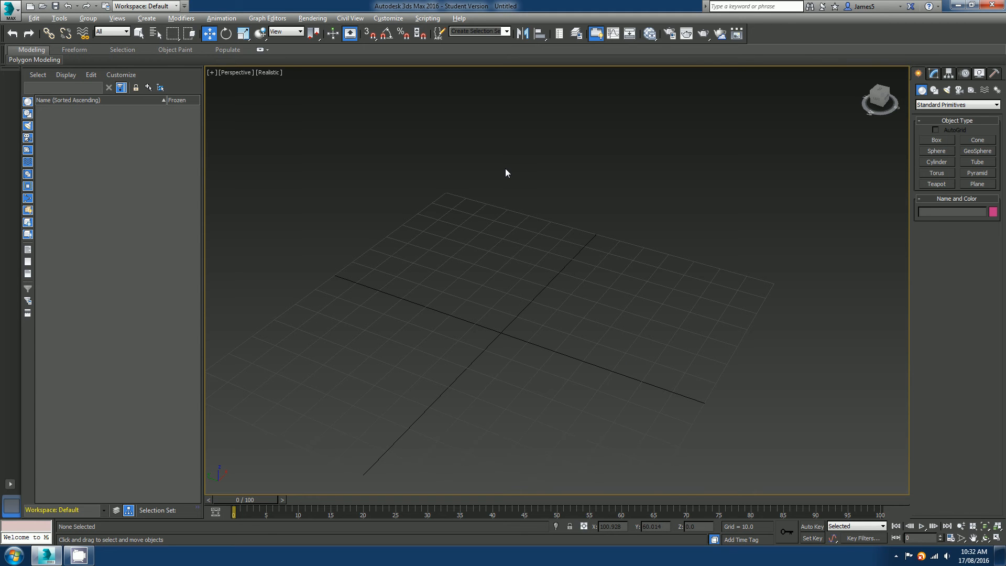
key("l")
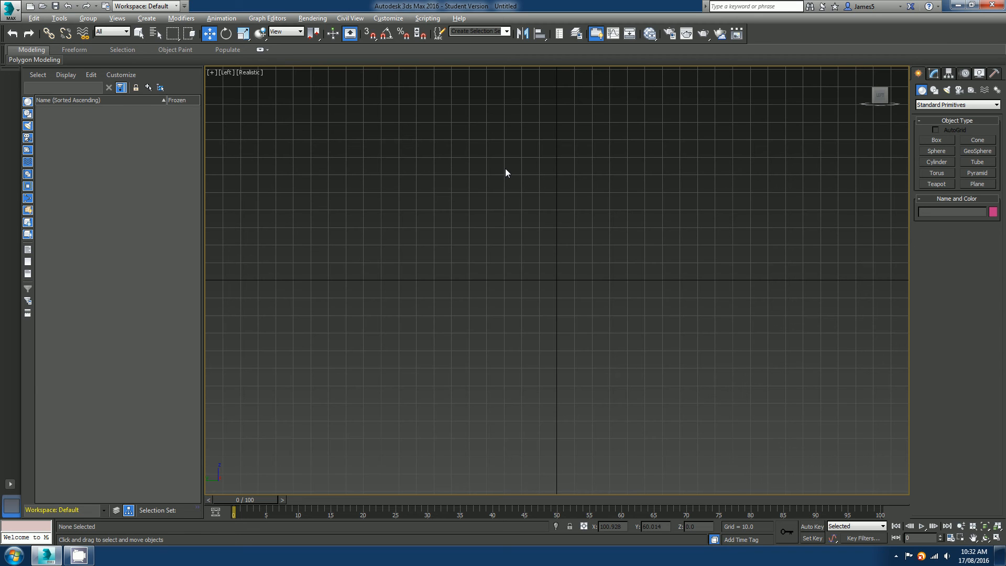
key("t")
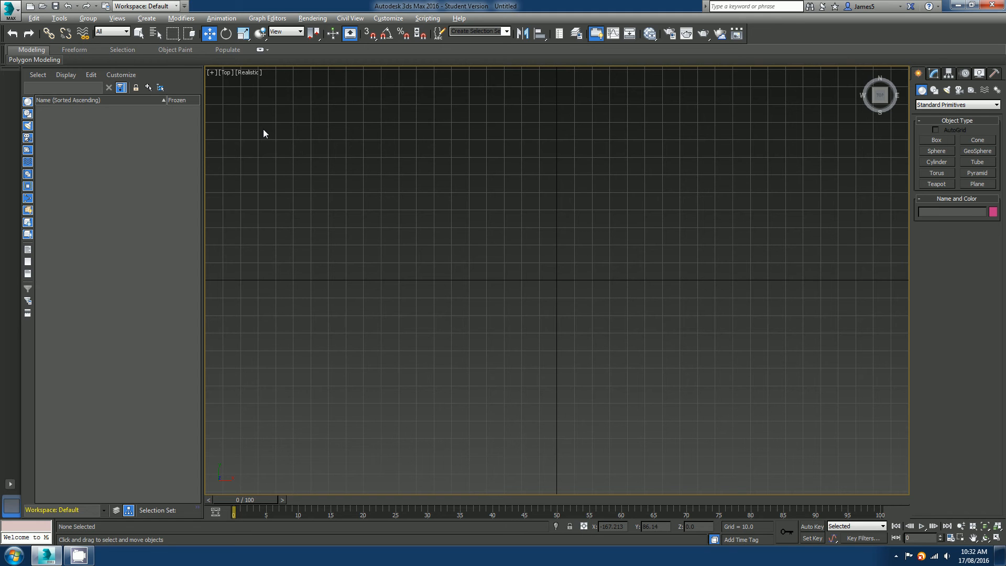
key("b")
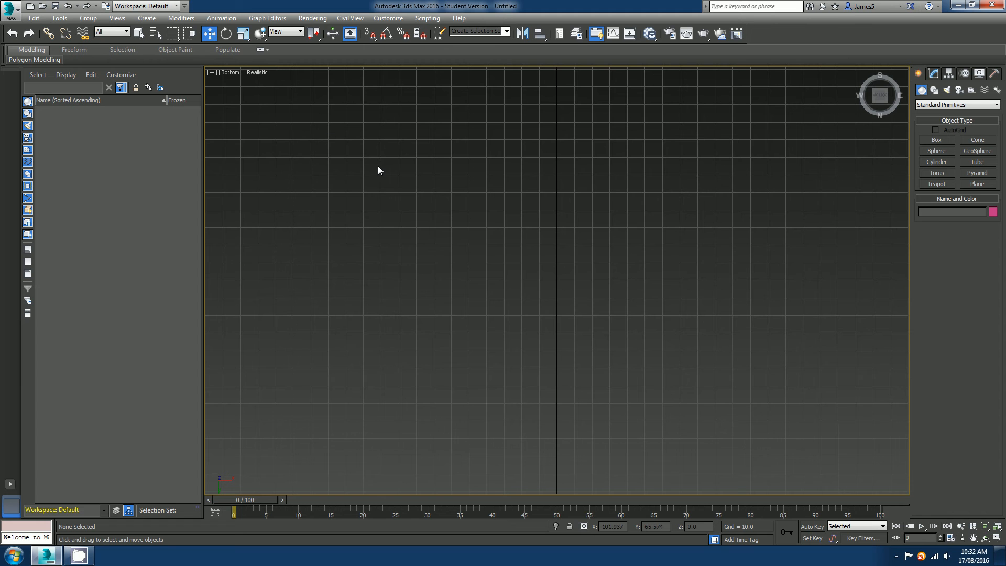
- Switch the maximized viewport to the Back view and to the Right view
key("v")
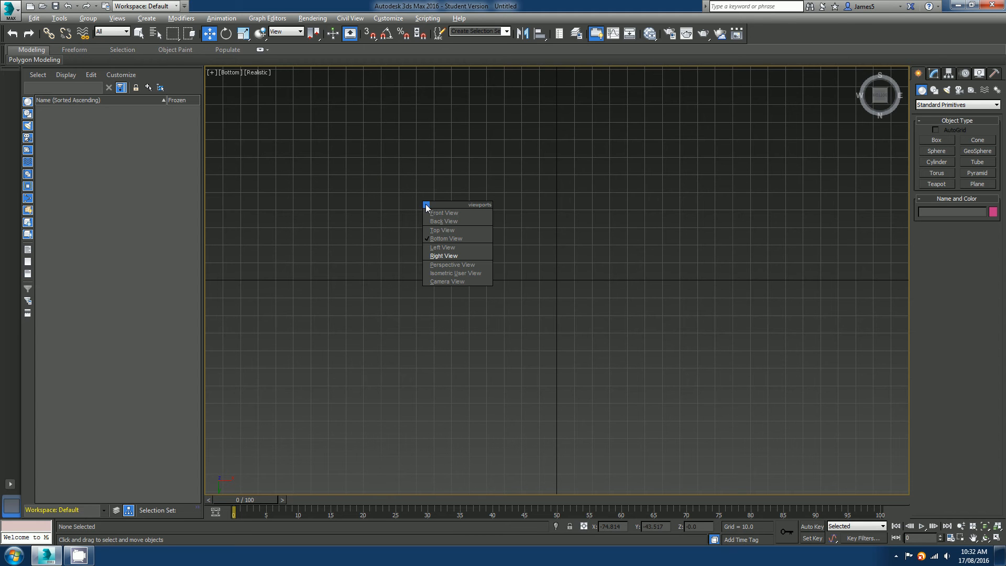
left_click(444, 221)
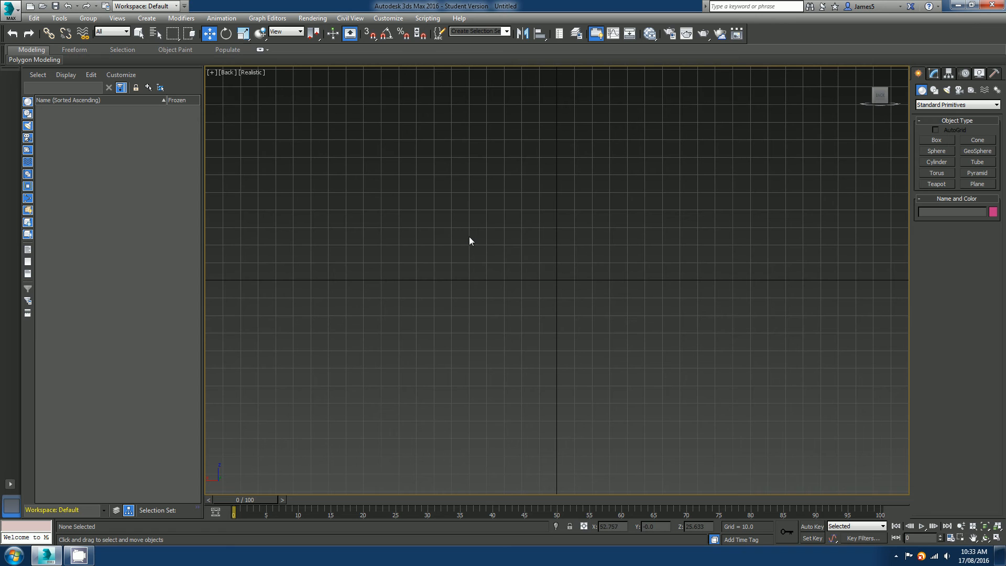
key("v")
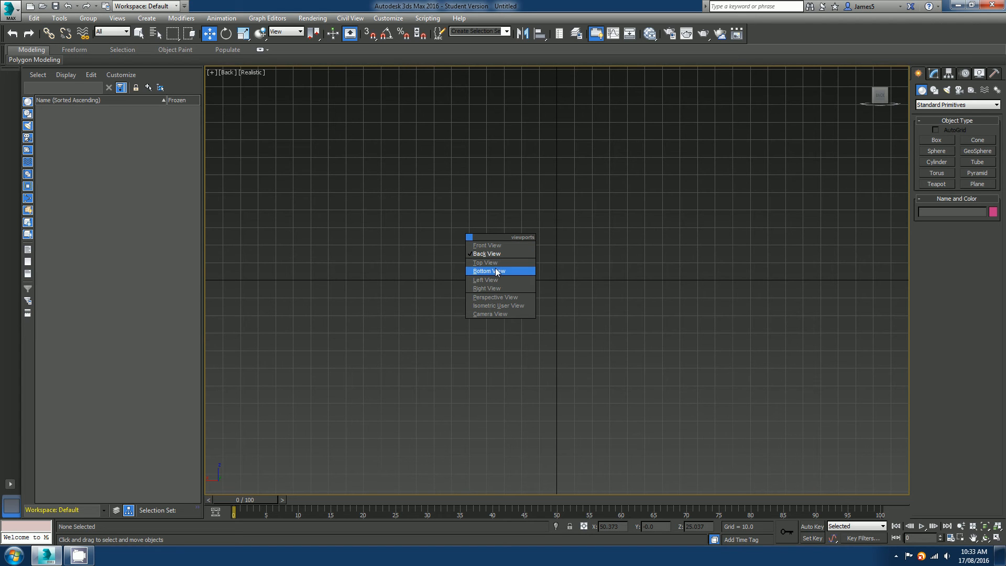
left_click(490, 289)
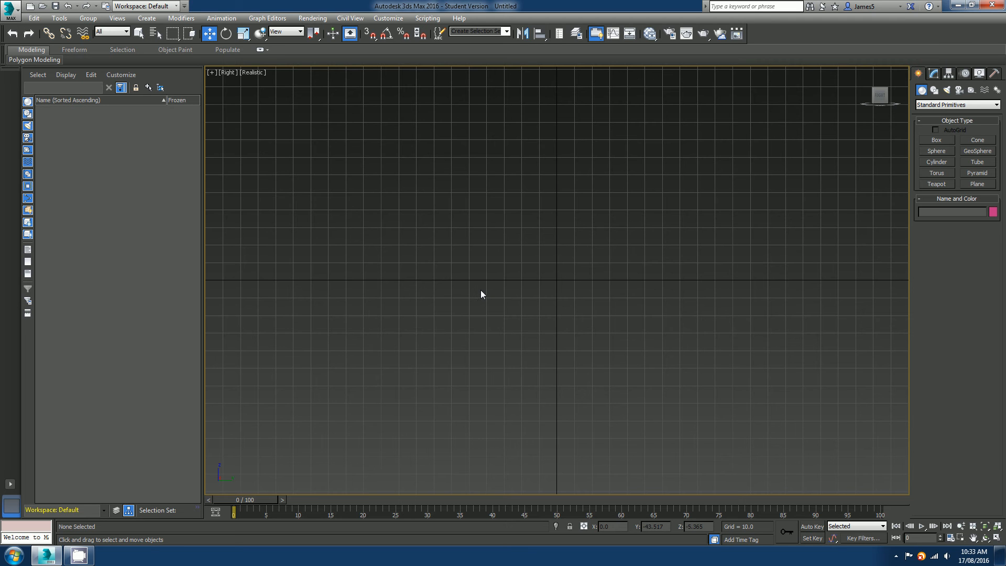
- Orbit the grid in Perspective view and from the Front view to compare perspective with orthographic projection
key("p")
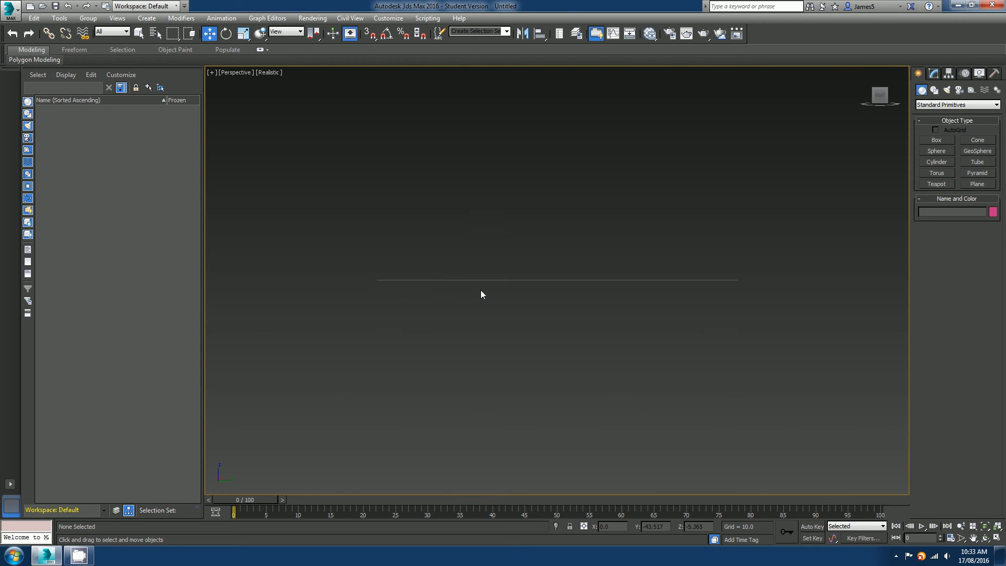
middle_click_drag(481, 294, 521, 272, "alt")
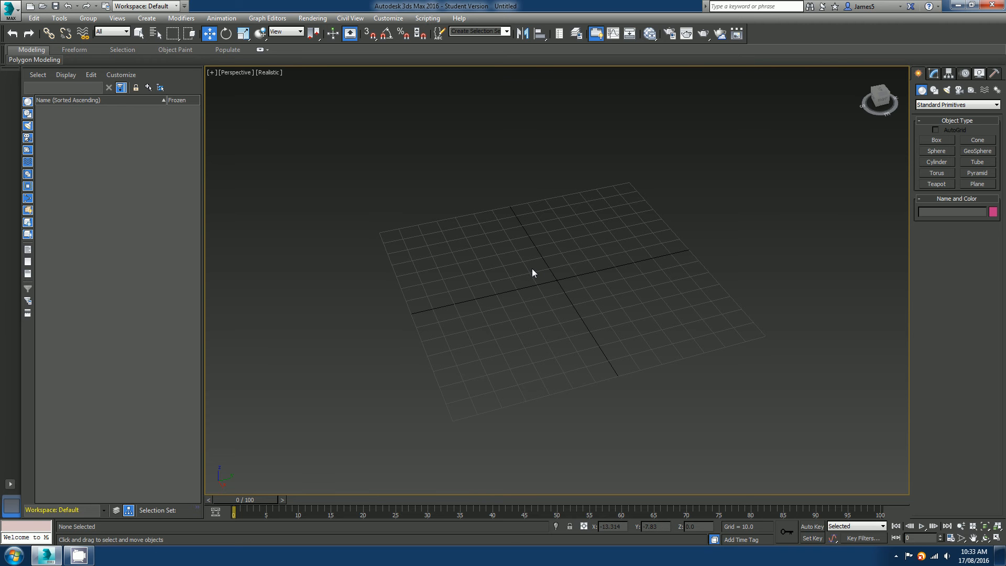
key("f")
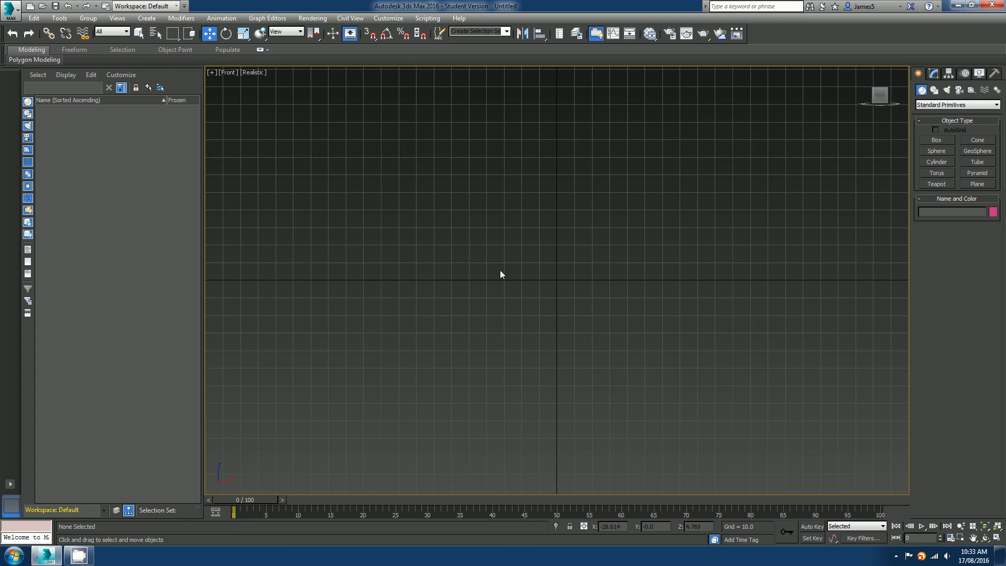
middle_click_drag(465, 249, 497, 278, "alt")
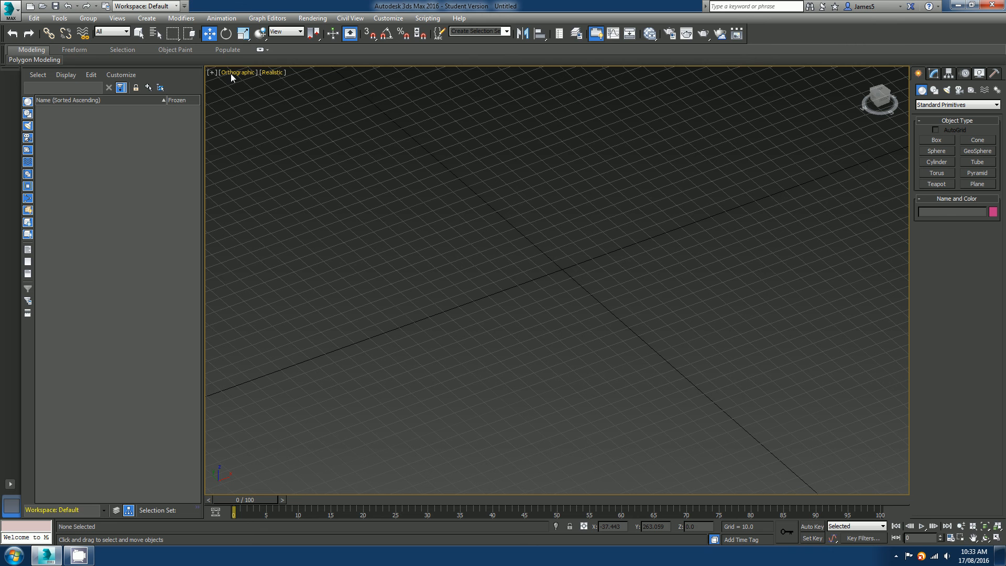
middle_click_drag(433, 212, 606, 297, "alt")
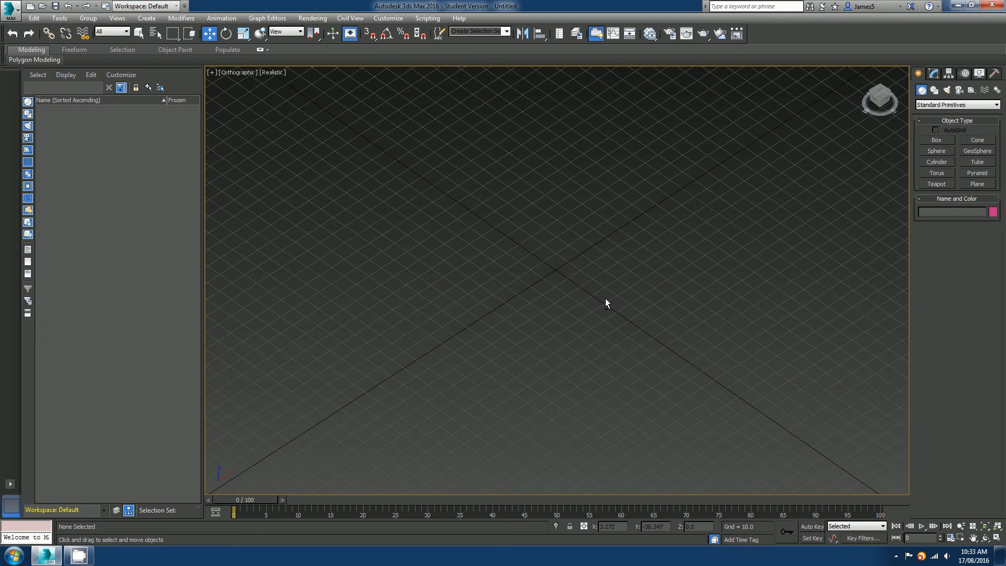
- Return to Perspective view and create a cube with the Box tool at the centre of the grid
key("p")
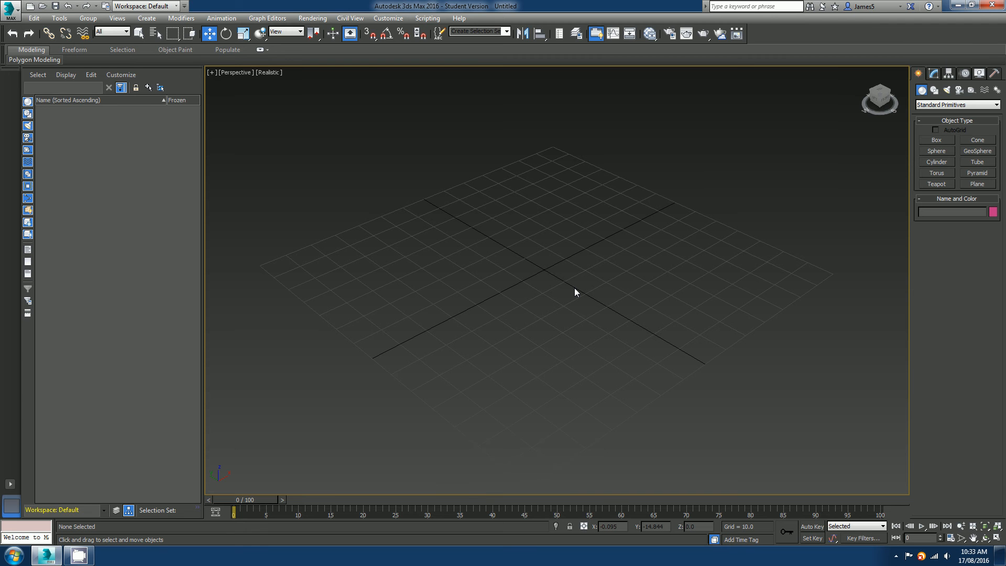
mouse_move(532, 275)
middle_mouse_down("alt")
mouse_move(549, 239)
mouse_move(574, 261)
mouse_move(517, 266)
middle_mouse_up("alt")
left_click(944, 141)
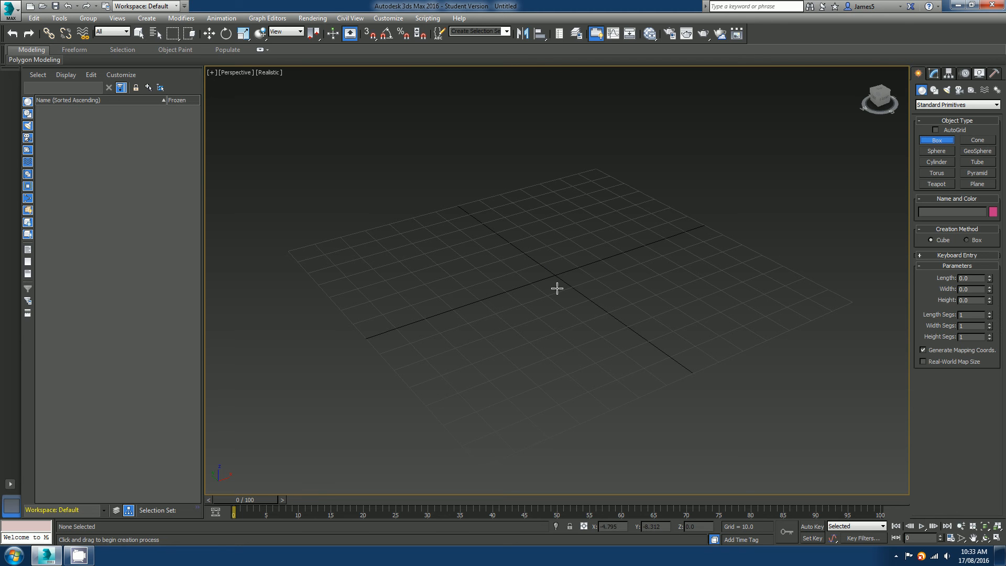
left_click_drag(556, 278, 540, 240)
key("w")
middle_click_drag(564, 274, 512, 297)
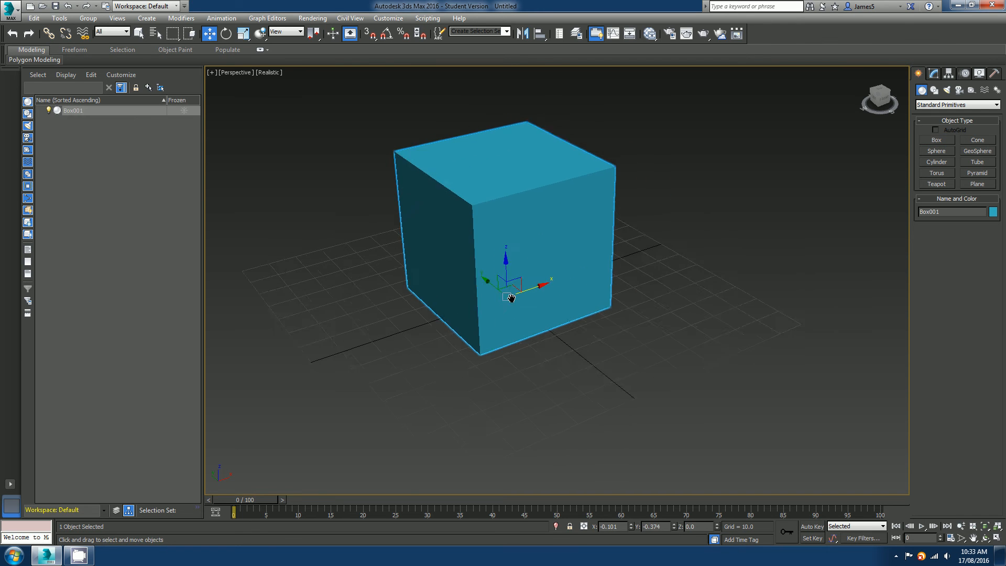
- Deselect the box, zoom far out, and frame the box in the viewport with Zoom Extents
scroll(509, 300, "down", 5)
left_click(530, 336)
middle_click_drag(531, 338, 592, 314, "alt")
scroll(592, 314, "down", 10)
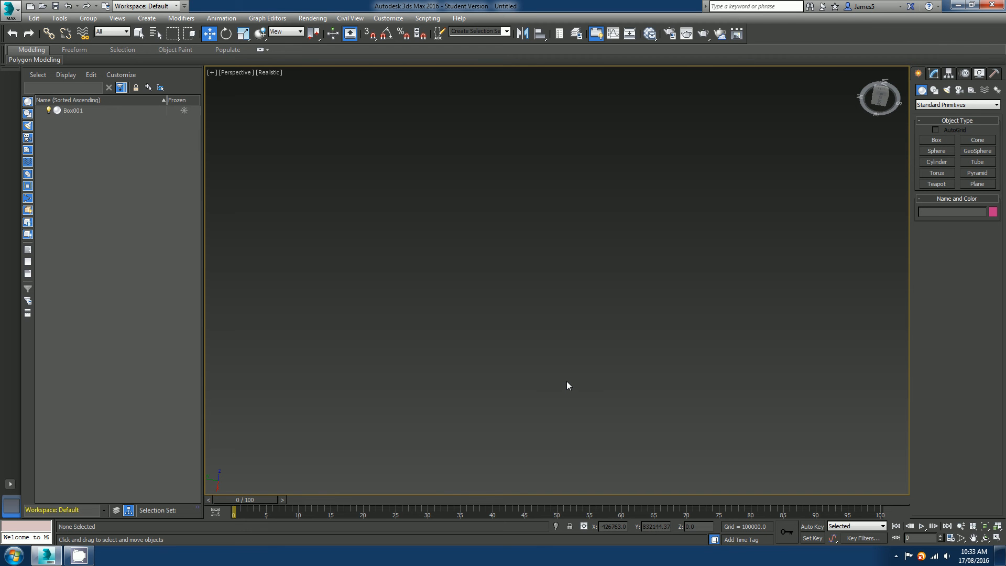
key("z")
middle_click_drag(661, 319, 646, 376, "alt")
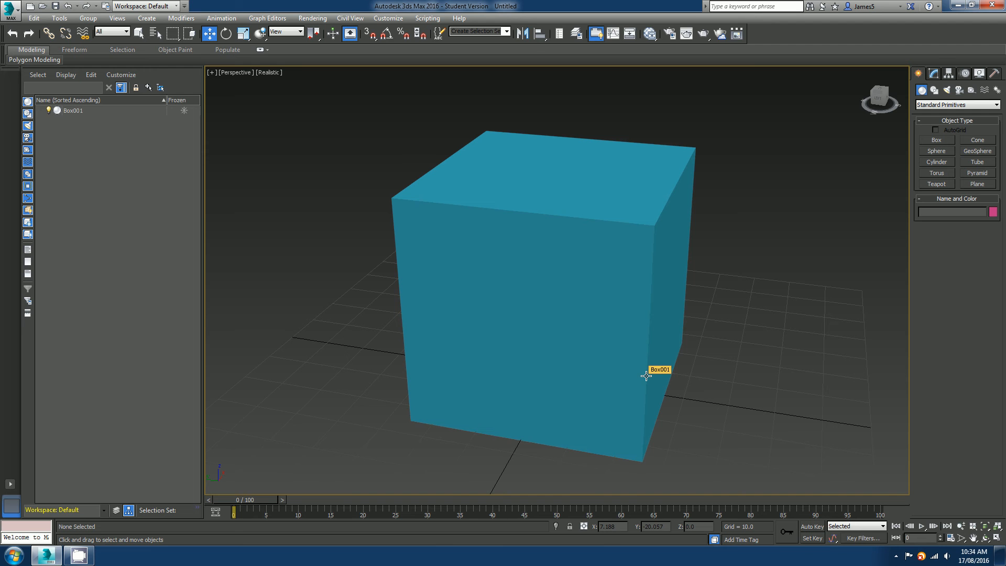
- Select the box and set its object colour to black
middle_click_drag(591, 366, 584, 307, "alt")
left_click(584, 308)
left_click(994, 212)
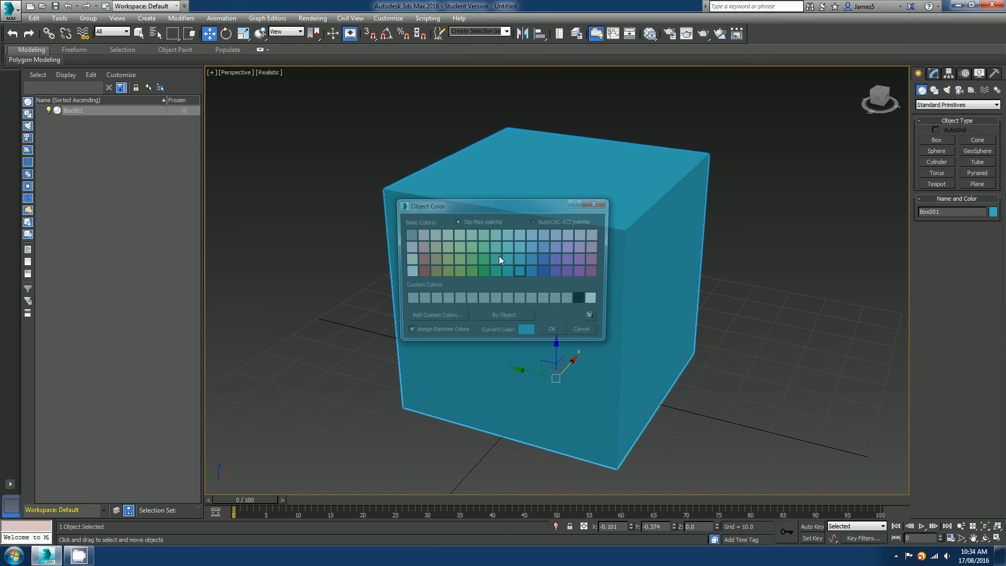
left_click(555, 335)
- Assign the grey Standard material to the box in the Slate Material Editor, close the editor and deselect the box
key("m")
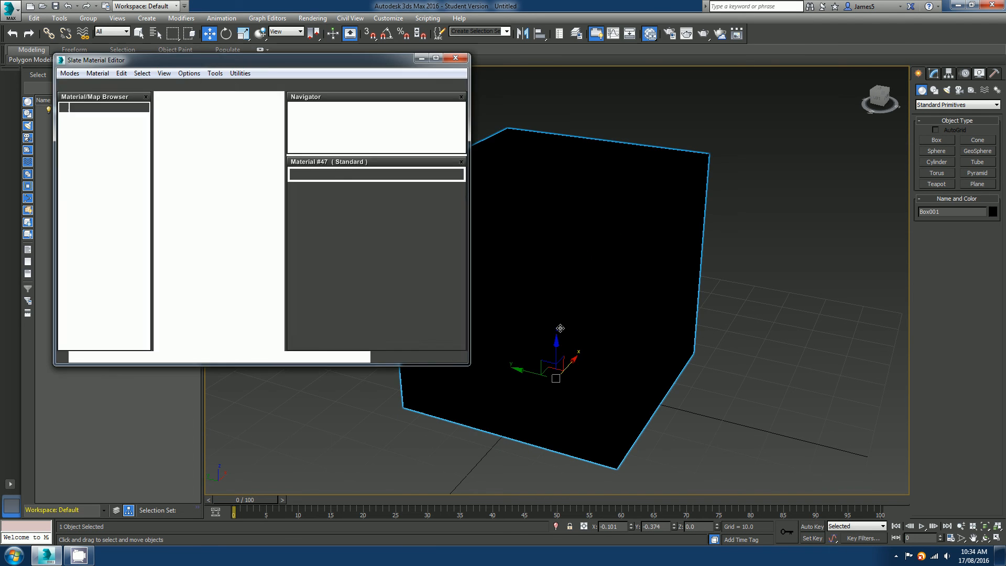
left_click(104, 84)
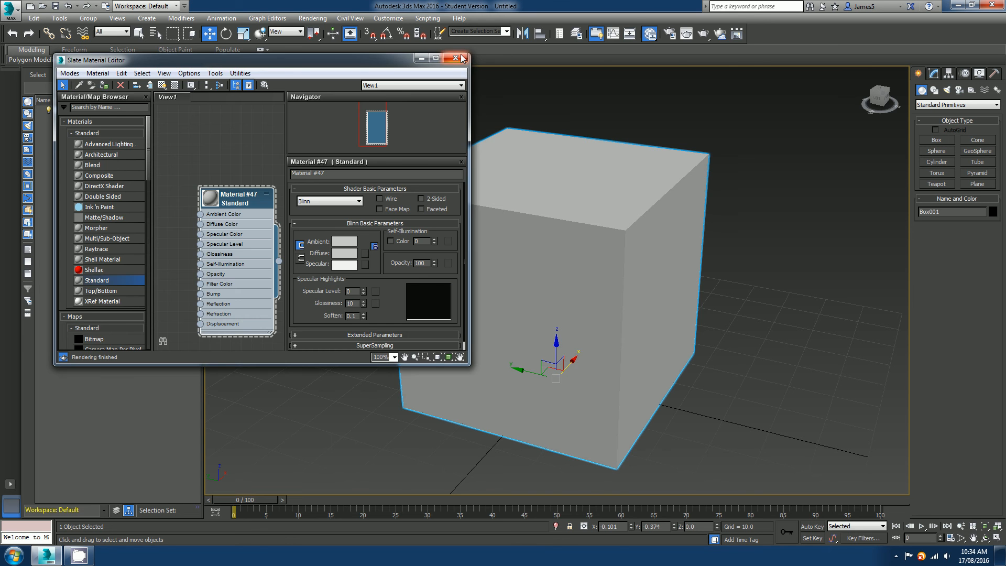
left_click(456, 58)
left_click(593, 77)
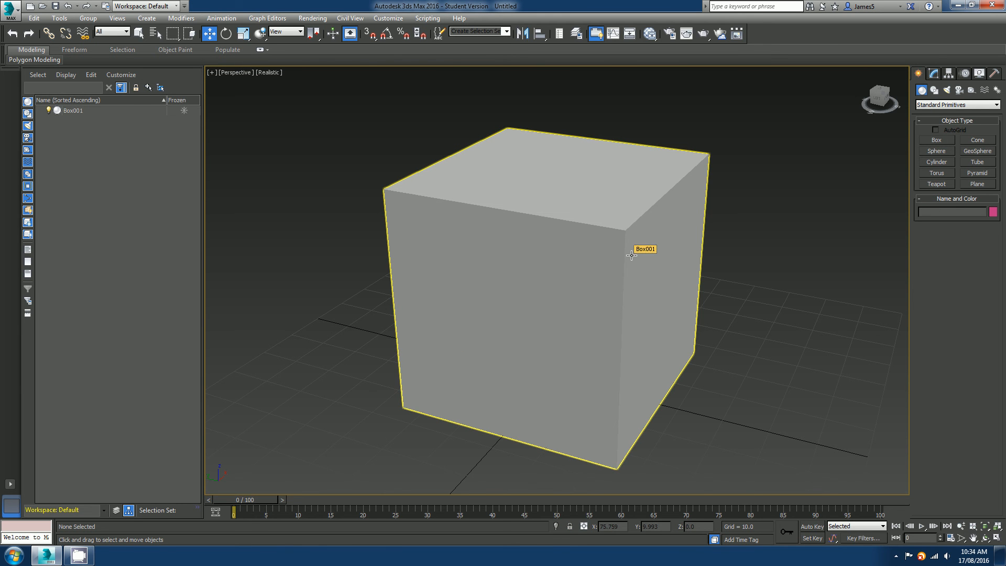
- Toggle the edged faces display on and off while viewing the box
middle_click_drag(727, 323, 715, 325, "alt")
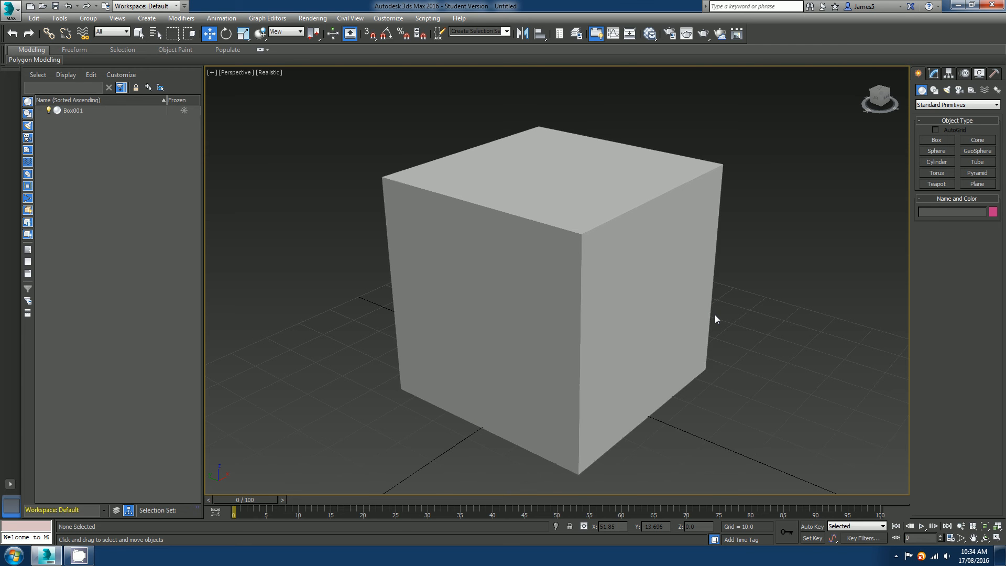
middle_click_drag(652, 312, 662, 311, "alt")
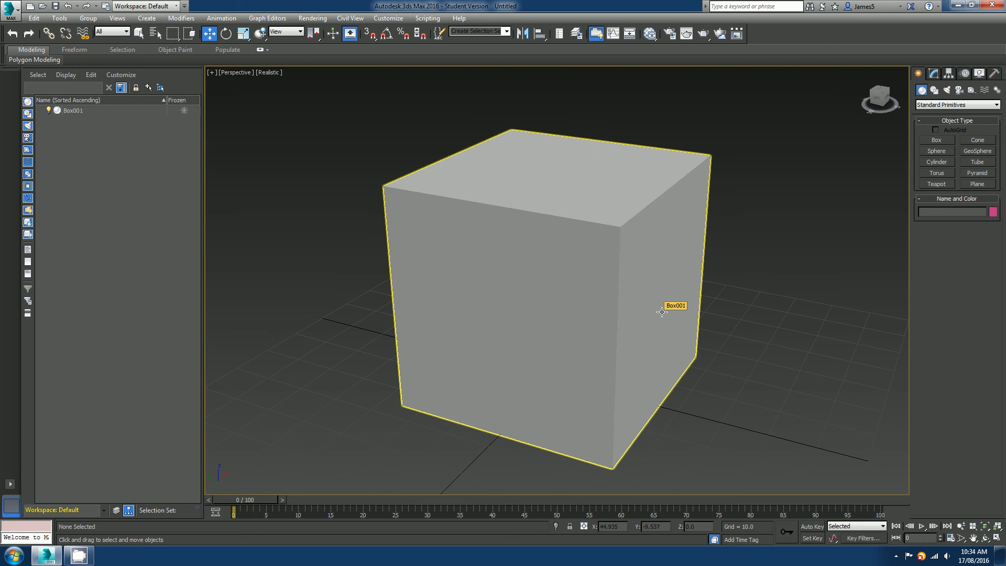
key("F4")
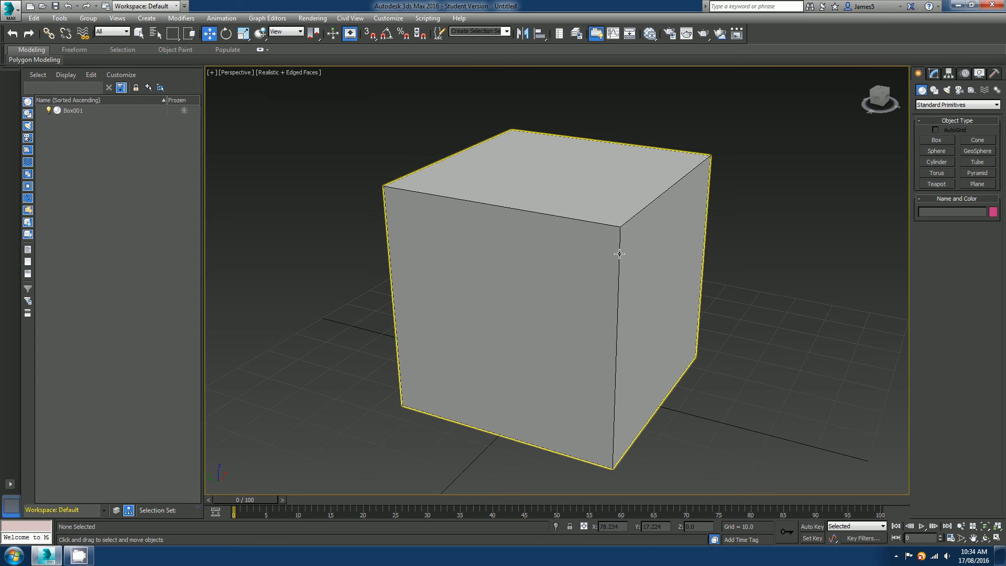
key("F4")
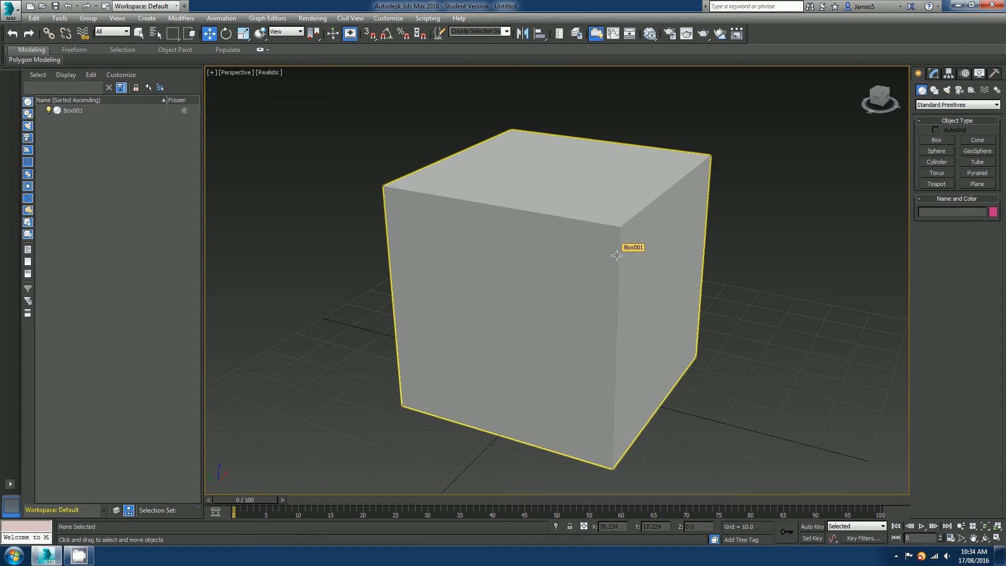
- Inspect the box in Wireframe display and return the viewport to Realistic shading
middle_click_drag(638, 272, 615, 238, "alt")
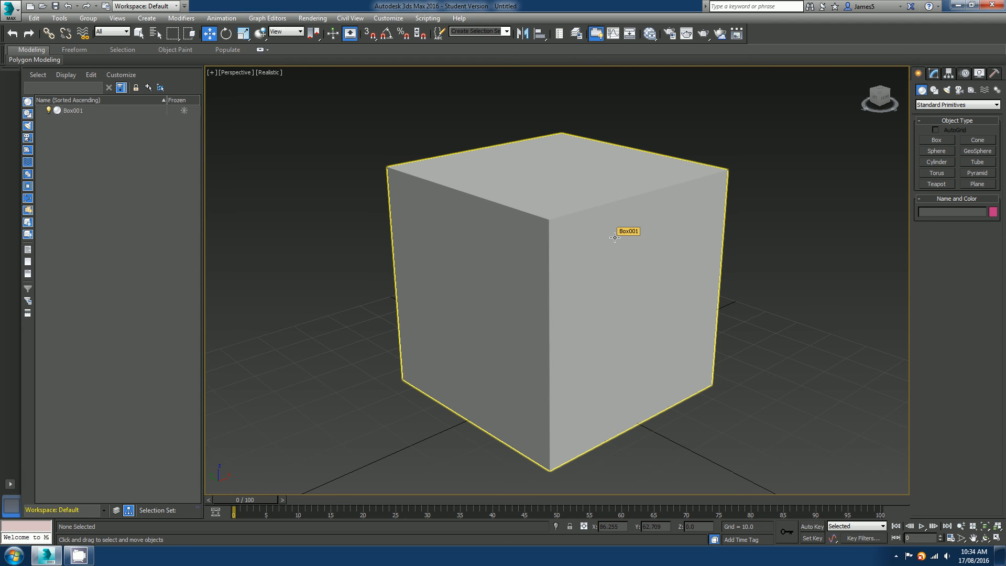
mouse_move(611, 258)
middle_mouse_down("alt")
mouse_move(691, 256)
mouse_move(611, 256)
mouse_move(621, 266)
middle_mouse_up("alt")
key("F3")
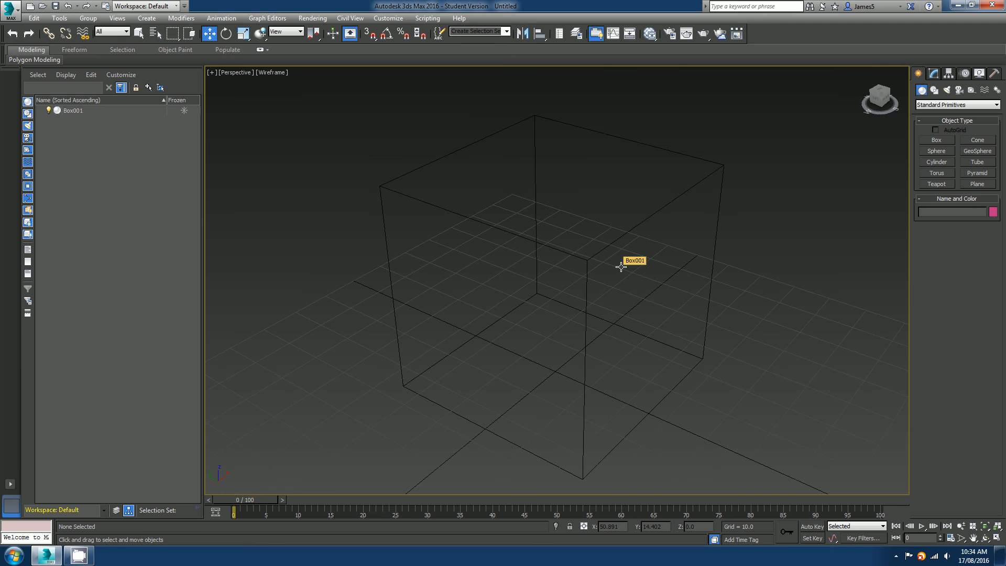
mouse_move(584, 289)
middle_mouse_down("alt")
mouse_move(659, 231)
mouse_move(634, 301)
mouse_move(588, 292)
mouse_move(581, 274)
middle_mouse_up("alt")
key("F3")
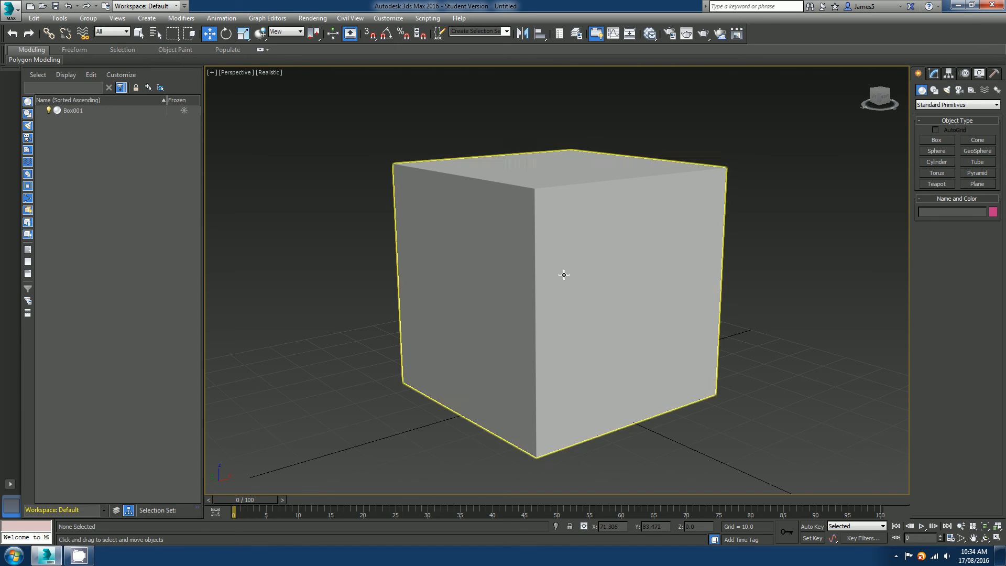
scroll(564, 276, "down", 3)
mouse_move(588, 282)
middle_mouse_down("alt")
mouse_move(526, 294)
mouse_move(596, 310)
mouse_move(599, 281)
middle_mouse_up("alt")
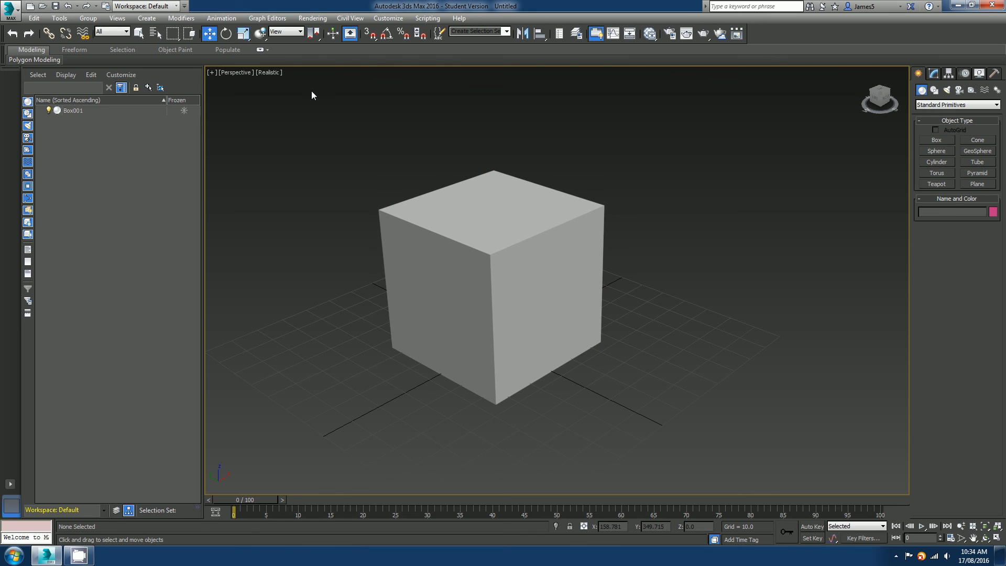
left_click(265, 72)
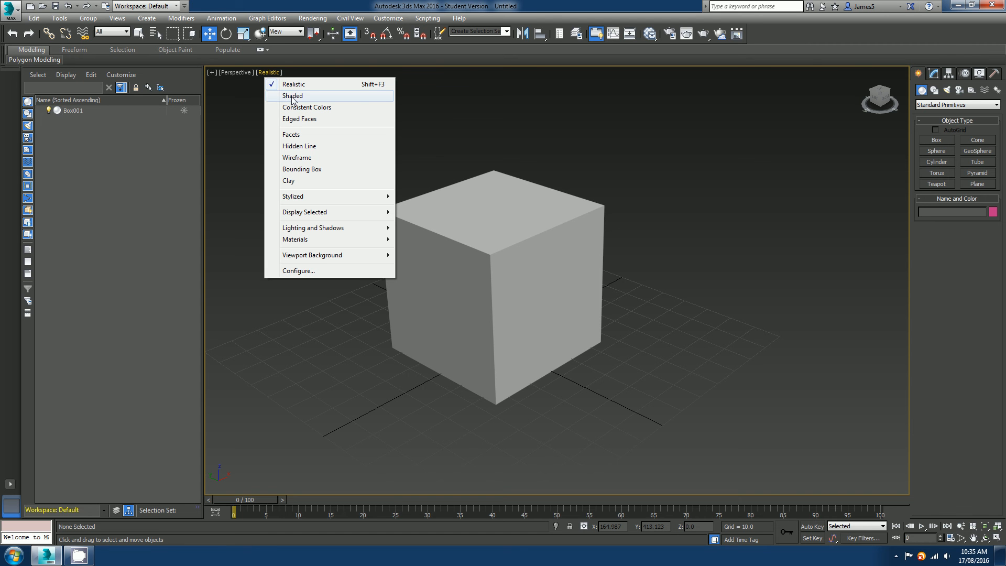
left_click(426, 198)
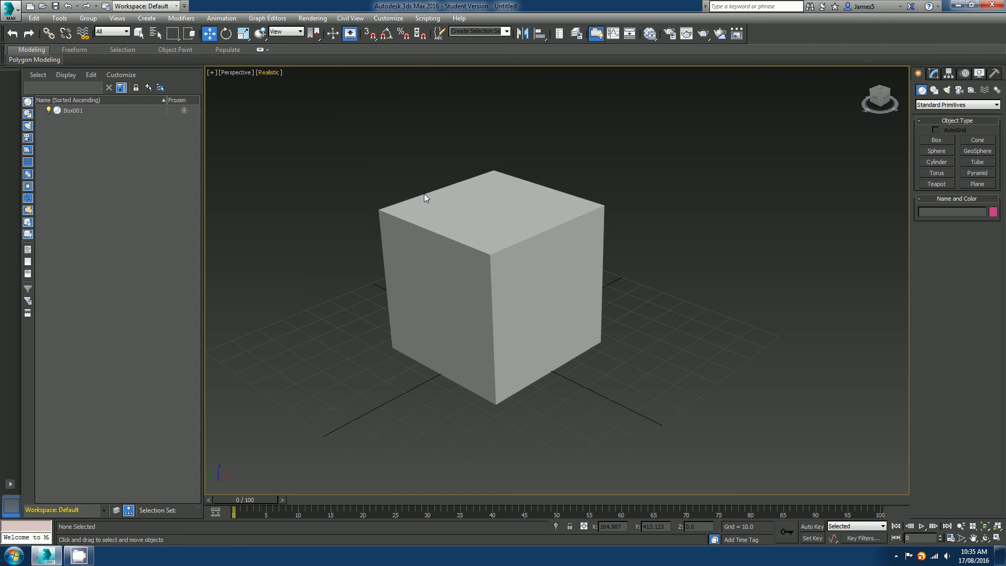
- Select the box, toggle its see-through display on and off repeatedly, and inspect the see-through box from several angles
left_click(505, 250)
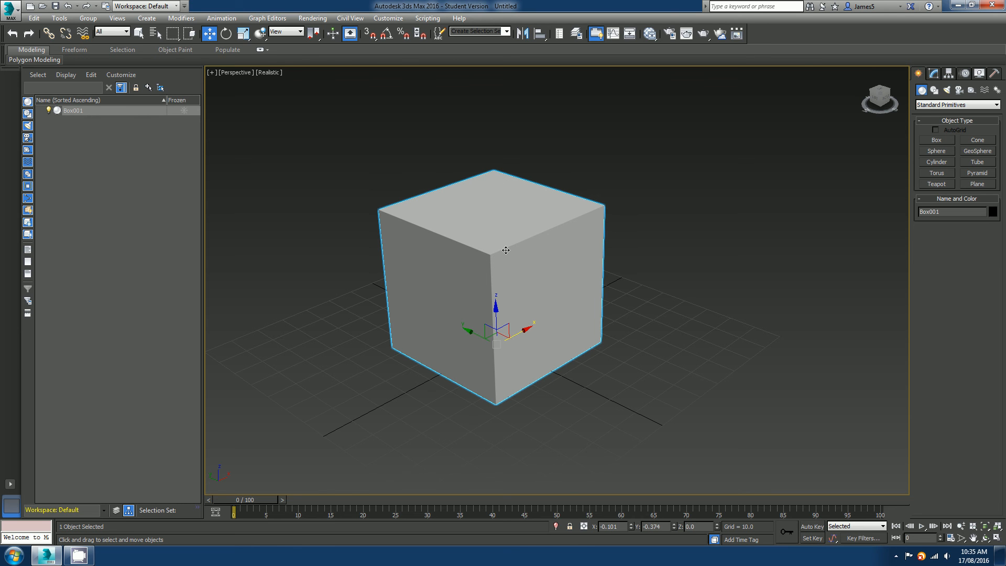
key("alt+x")
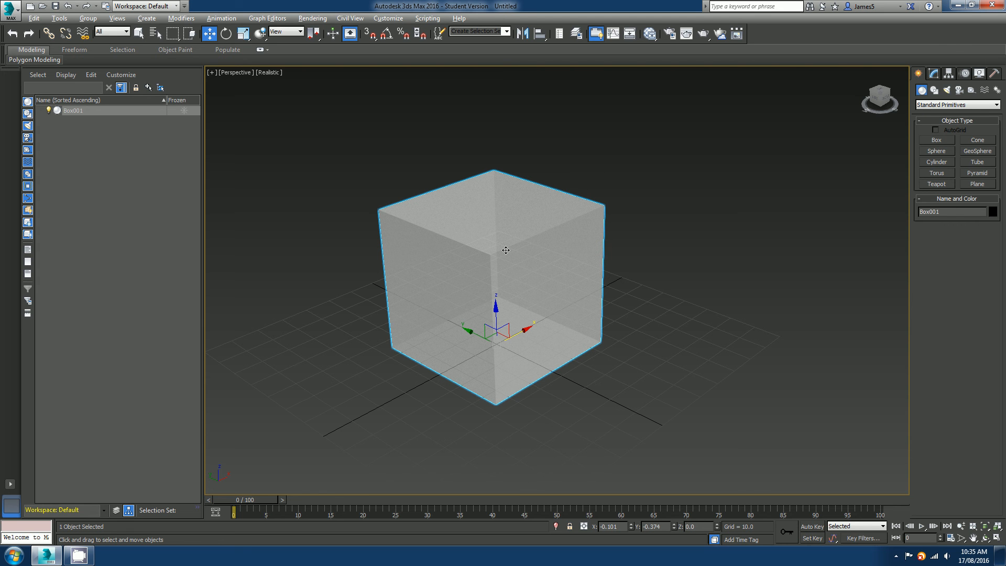
key("alt+x")
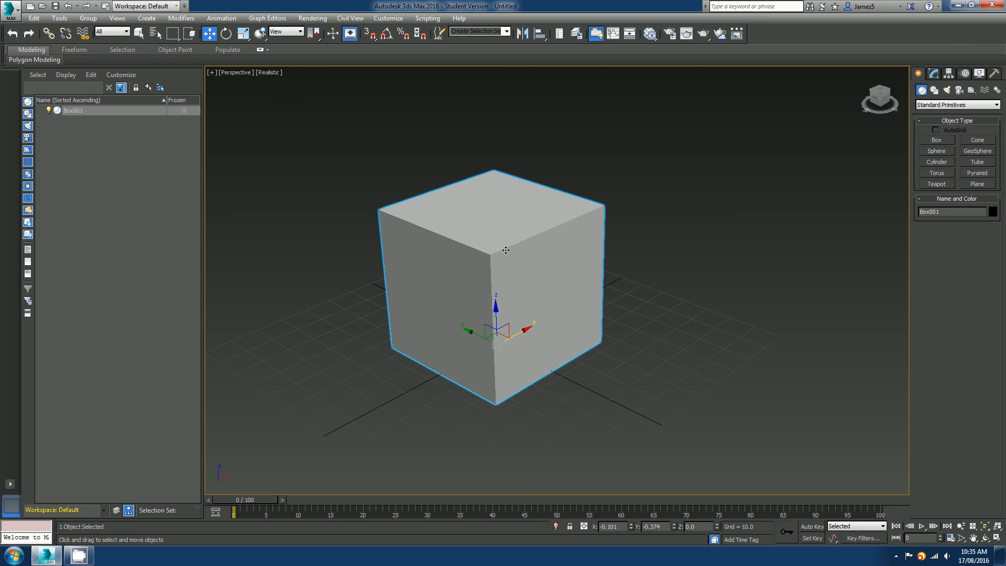
key("alt+x")
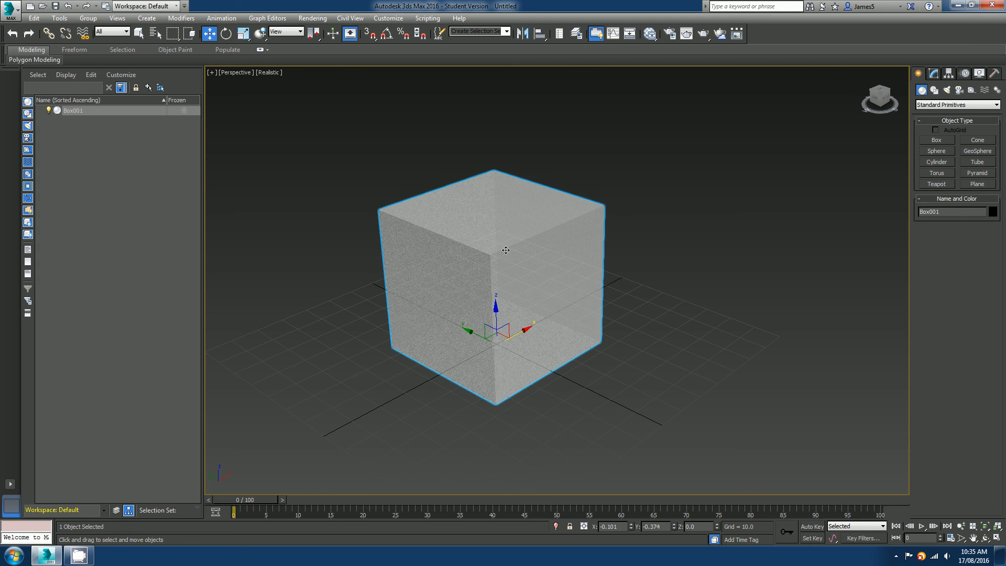
key("alt+x")
key("alt+x")
key("alt+x")
key("alt+x")
key("alt+x")
key("alt+x")
key("alt+x")
key("alt+x")
key("alt+x")
key("alt+x")
middle_click_drag(528, 325, 544, 294, "alt")
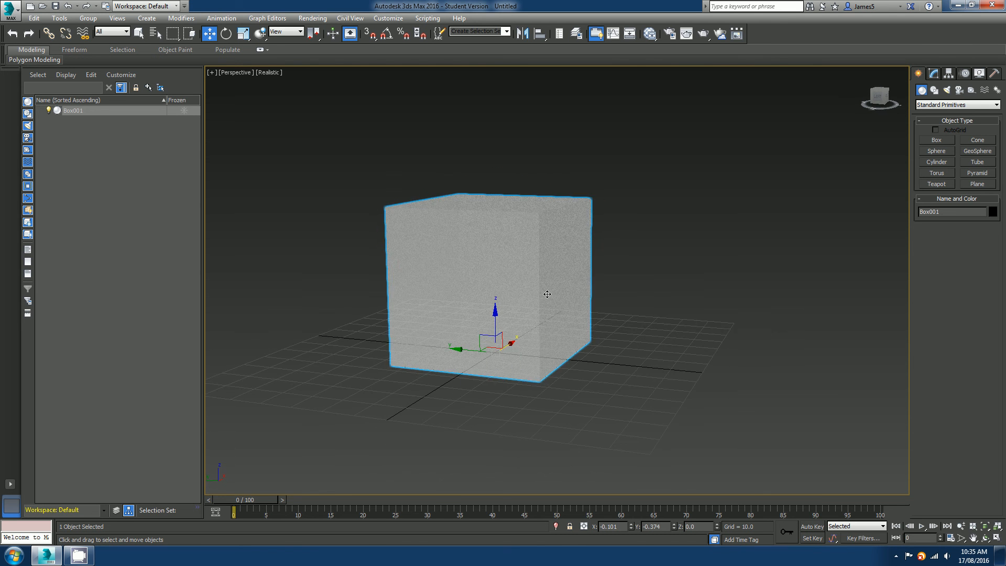
scroll(525, 281, "up", 3)
middle_click_drag(346, 220, 435, 253, "alt")
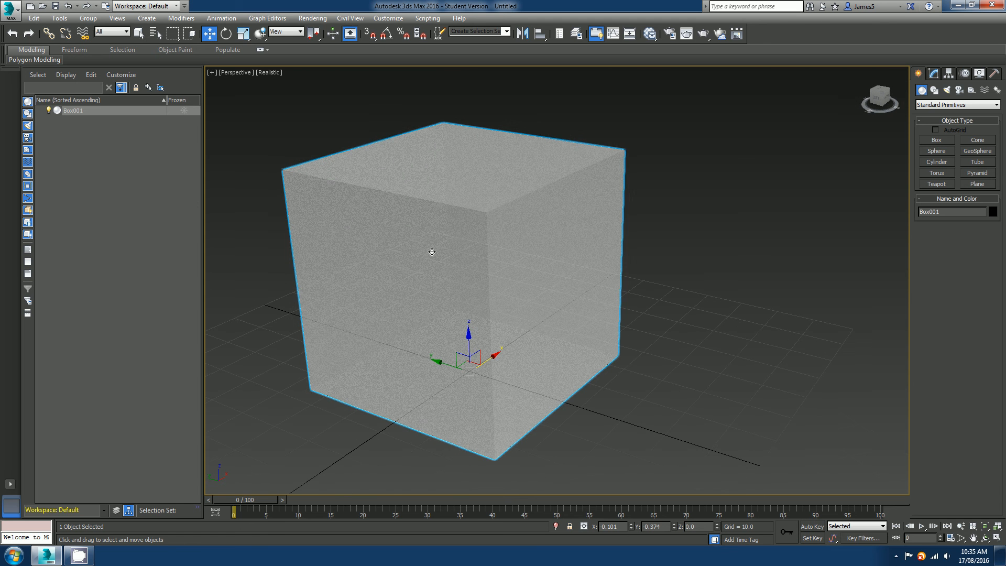
- Switch the perspective viewport to Shaded display and turn off the box's see-through mode
left_click(266, 73)
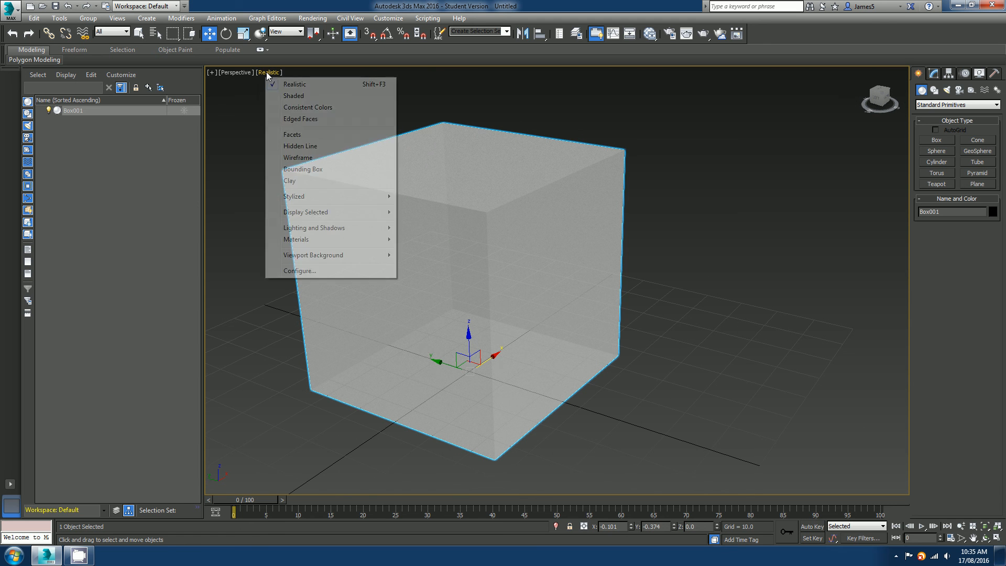
left_click(302, 95)
mouse_move(440, 271)
middle_mouse_down("alt")
mouse_move(472, 236)
mouse_move(546, 254)
mouse_move(503, 279)
mouse_move(560, 278)
mouse_move(460, 288)
mouse_move(486, 304)
mouse_move(485, 291)
mouse_move(530, 285)
mouse_move(509, 283)
middle_mouse_up("alt")
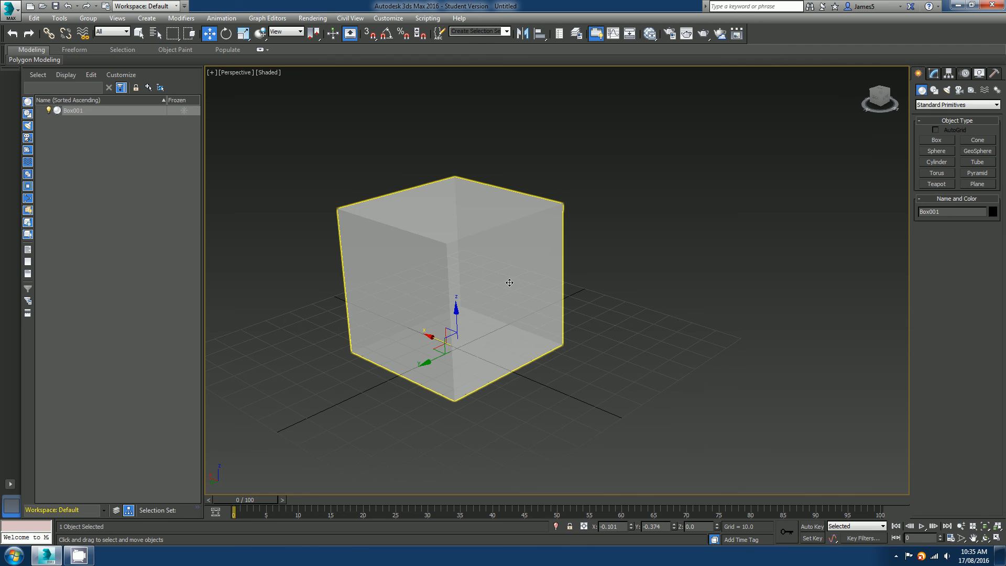
key("alt+x")
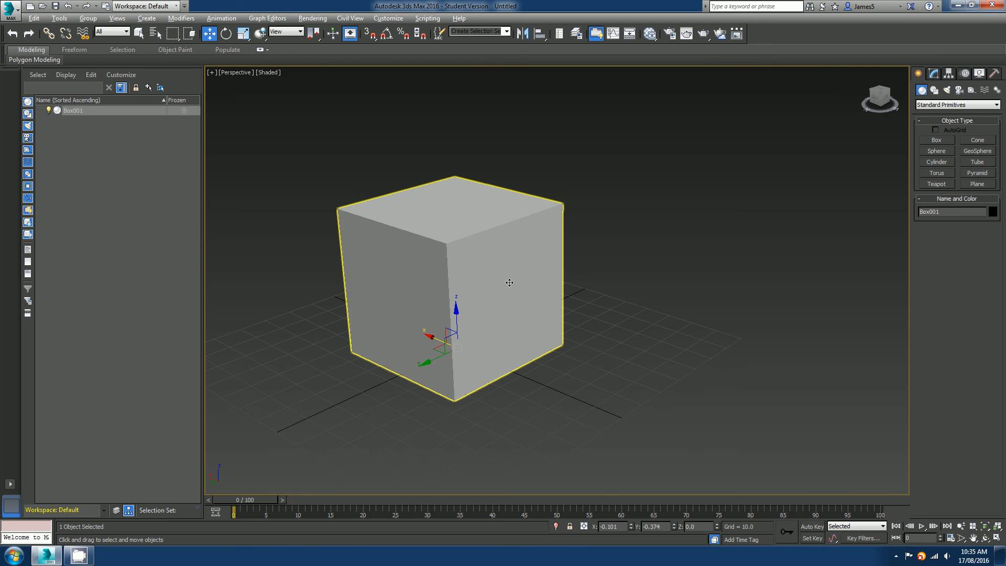
middle_click_drag(545, 302, 495, 300, "alt")
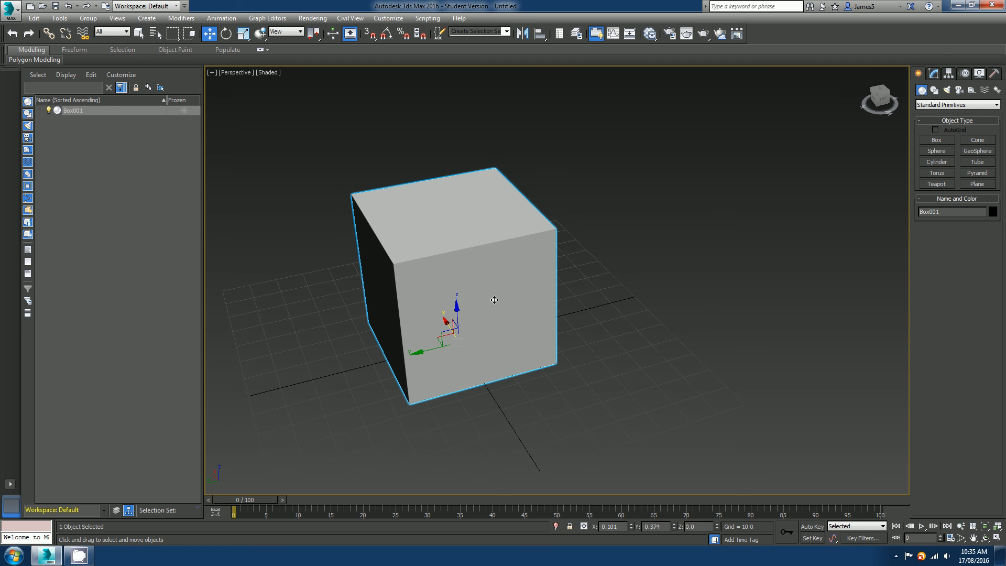
- Convert the selected box to an Editable Poly
middle_click_drag(495, 300, 497, 264, "alt")
right_click(497, 263)
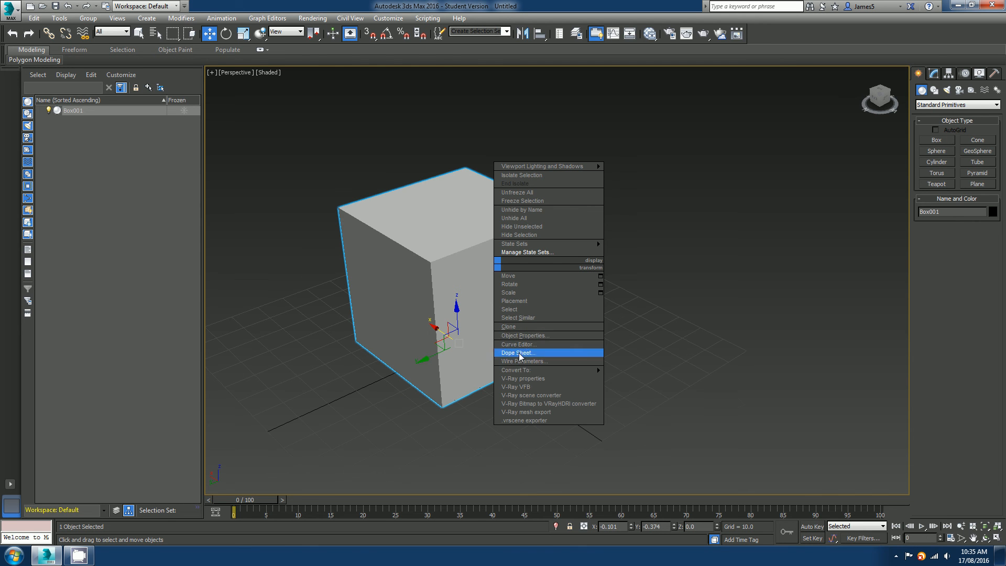
left_click(619, 378)
middle_click_drag(524, 335, 508, 339, "alt")
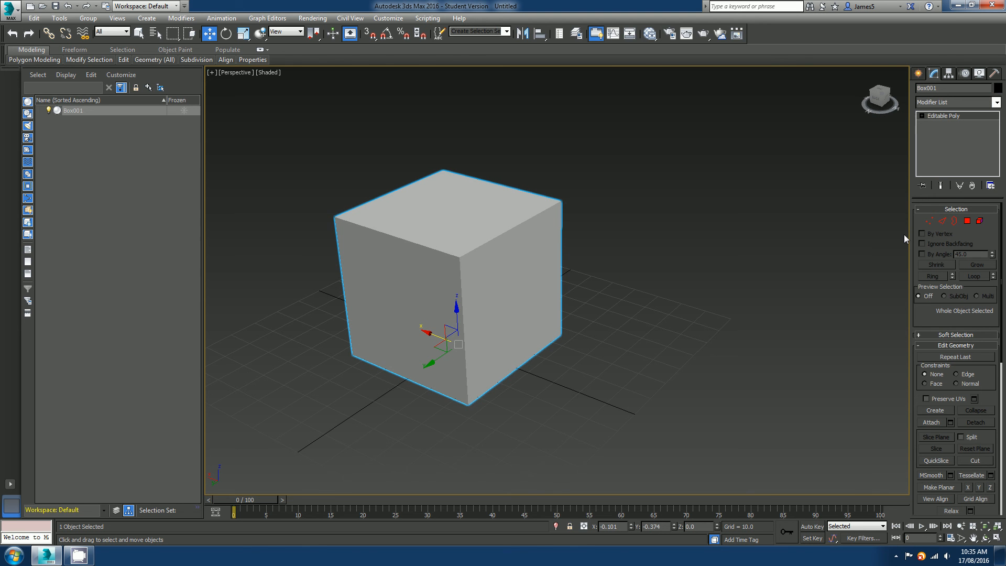
- Cycle through the box's vertex, edge, border, polygon and element sub-object levels, finishing at the vertex level
key("1")
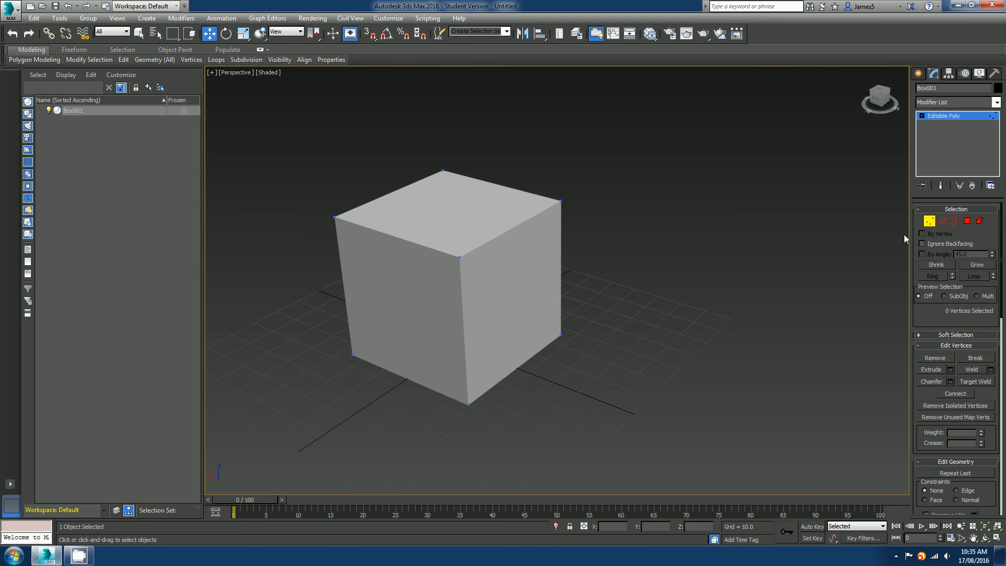
key("2")
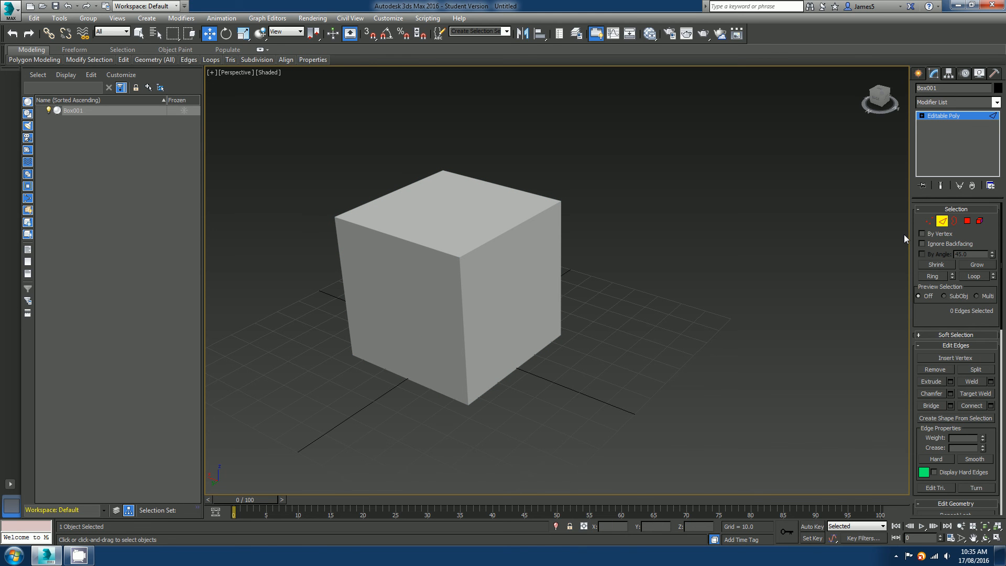
key("3")
key("4")
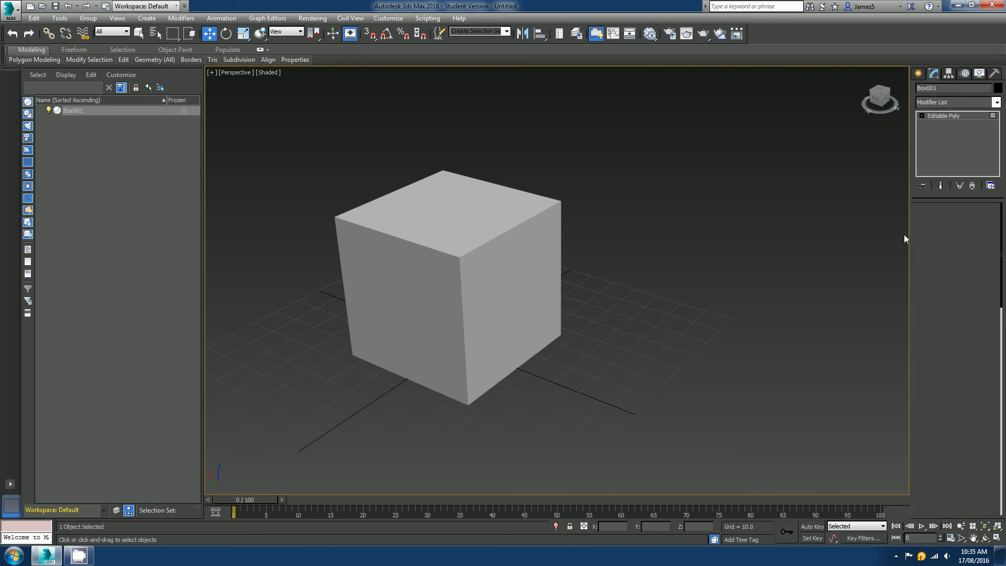
key("5")
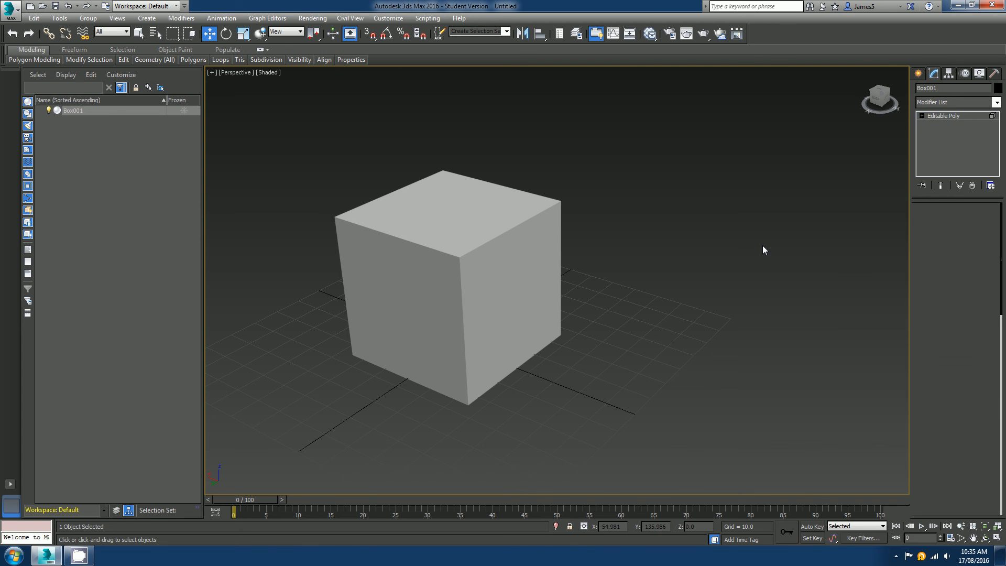
key("1")
key("2")
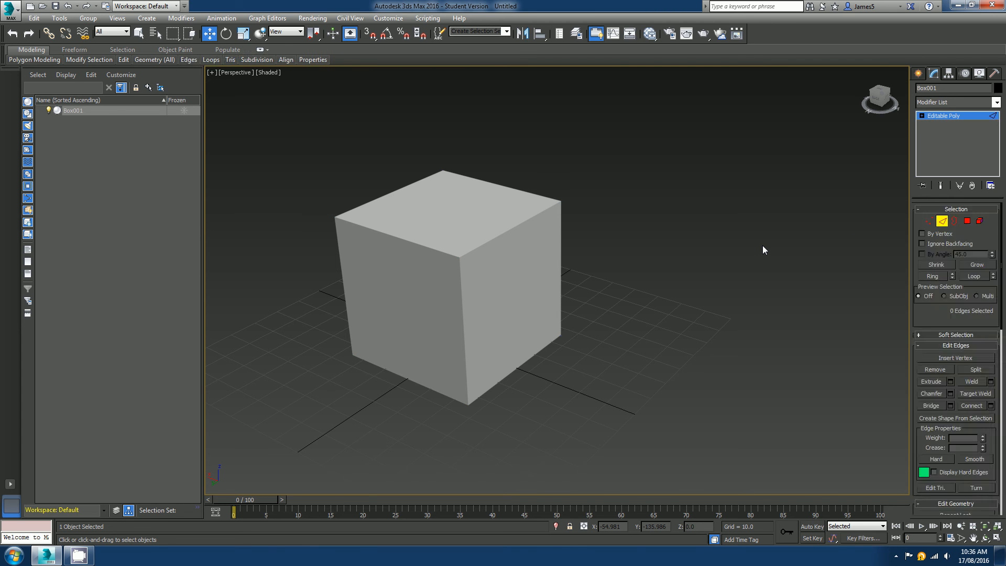
key("3")
key("4")
key("5")
key("1")
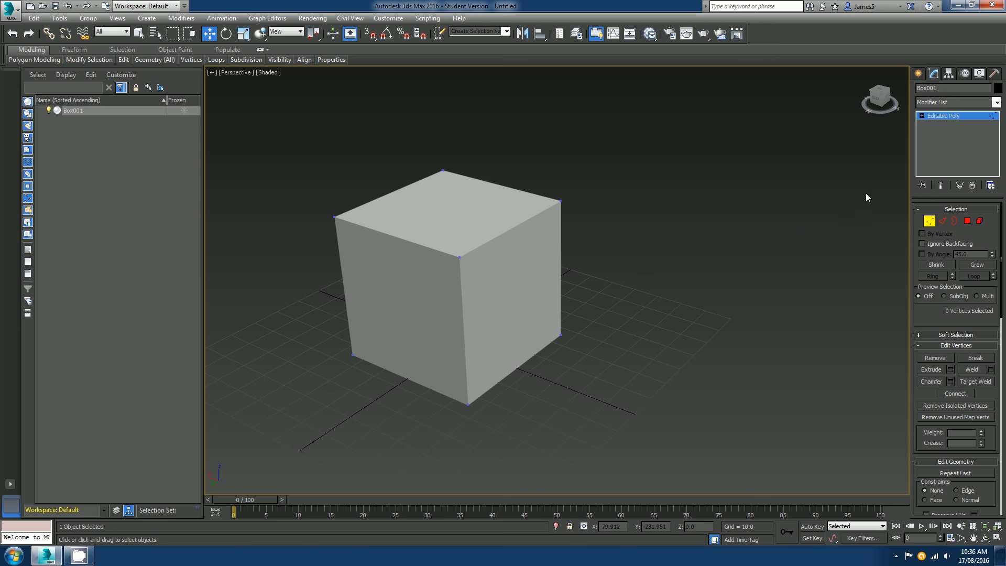
- Create a second box, a cube about 57.3 units per side, behind and beside the grey box
left_click(918, 73)
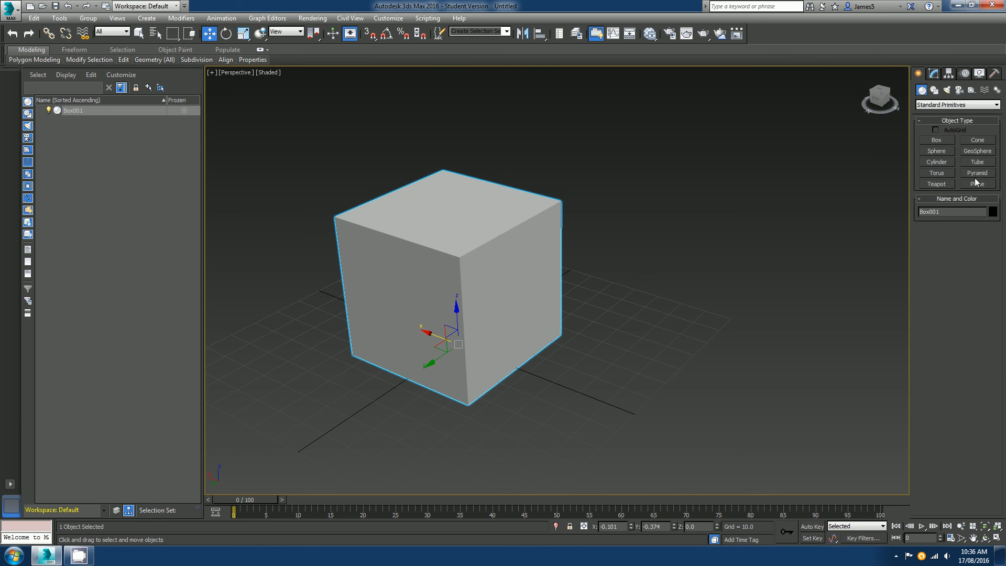
left_click(937, 140)
left_click_drag(757, 258, 818, 314)
left_click(739, 240)
right_click(620, 259)
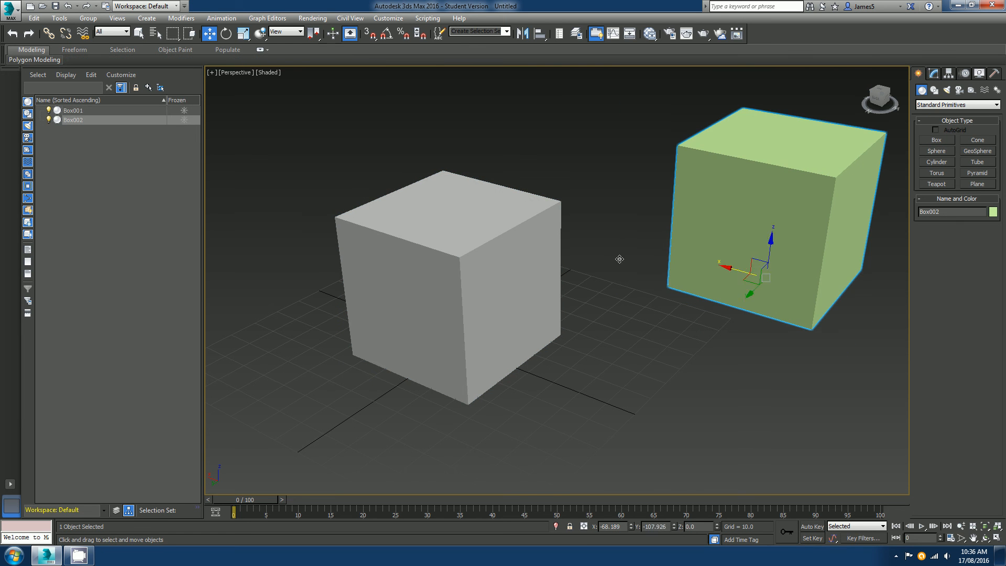
- Enter the grey box's edge level, try to select the green box from there, and return to whole-object level
left_click(514, 260)
key("2")
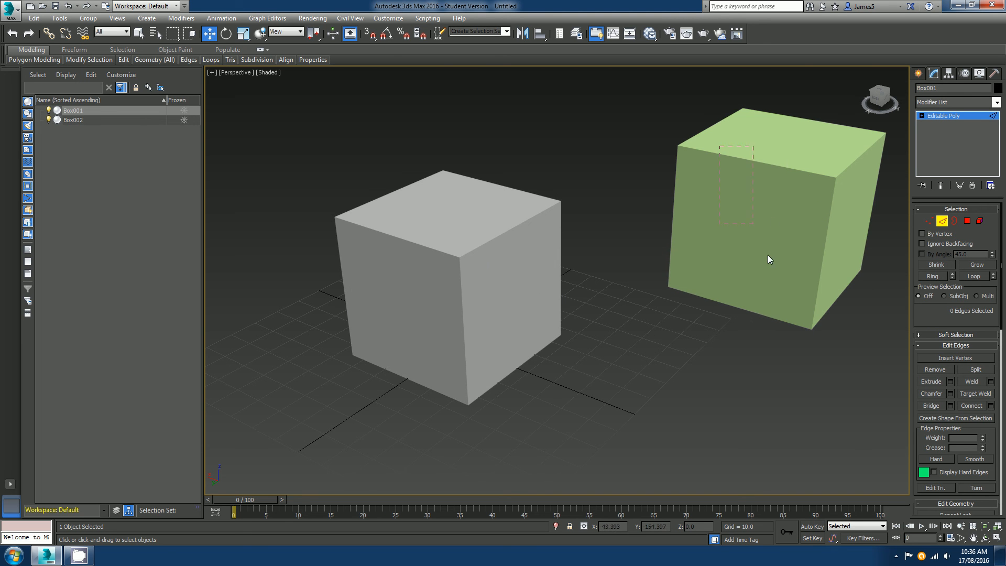
left_click(944, 221)
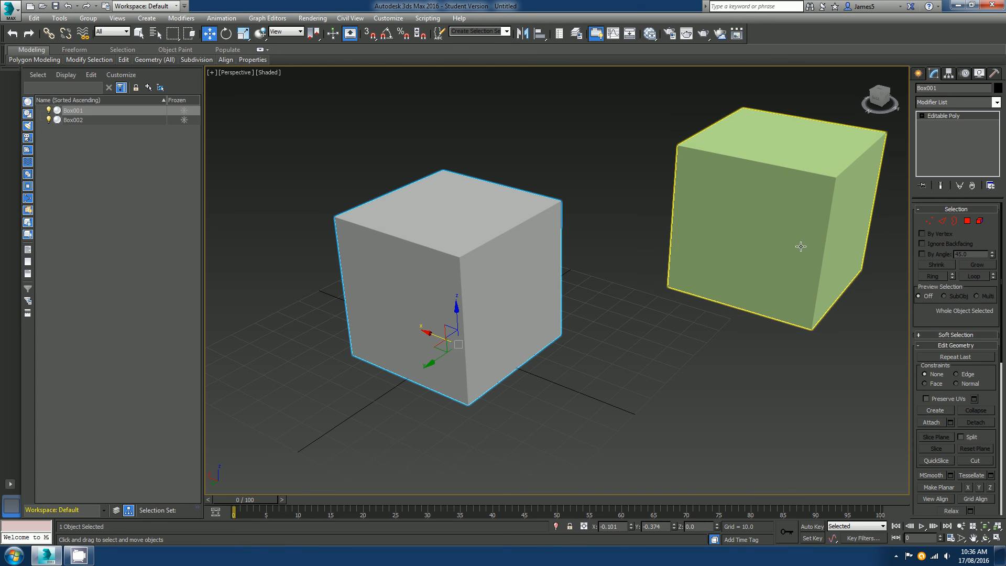
- Delete the green box
left_click(780, 211)
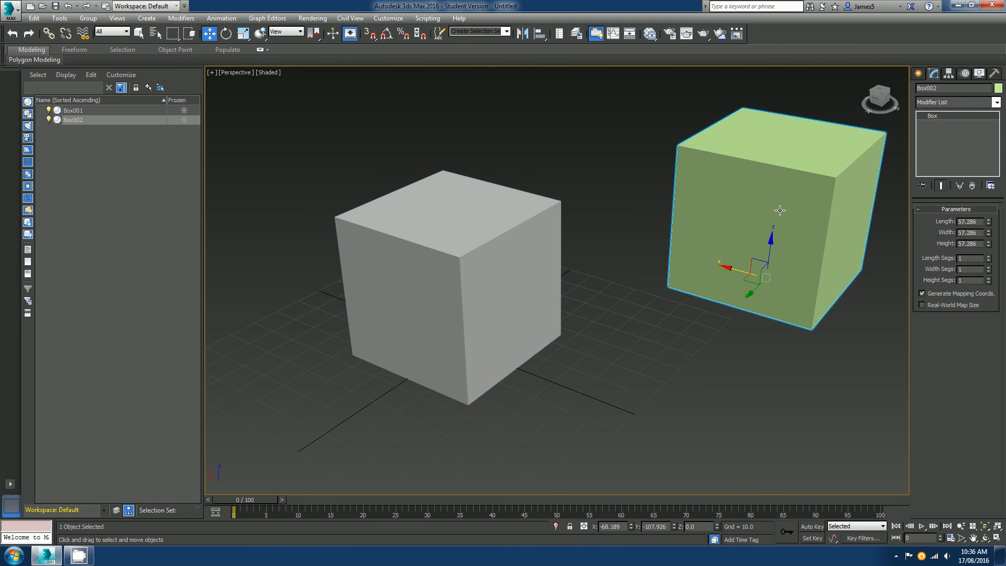
key("Delete")
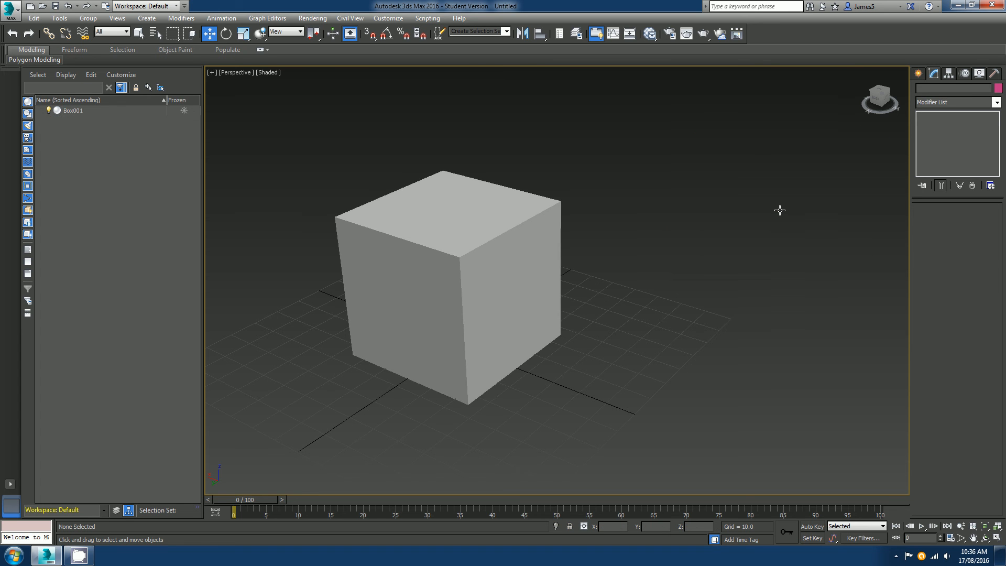
- Select the grey box and try moving it along its Y axis, cancelling the move
left_click(464, 262)
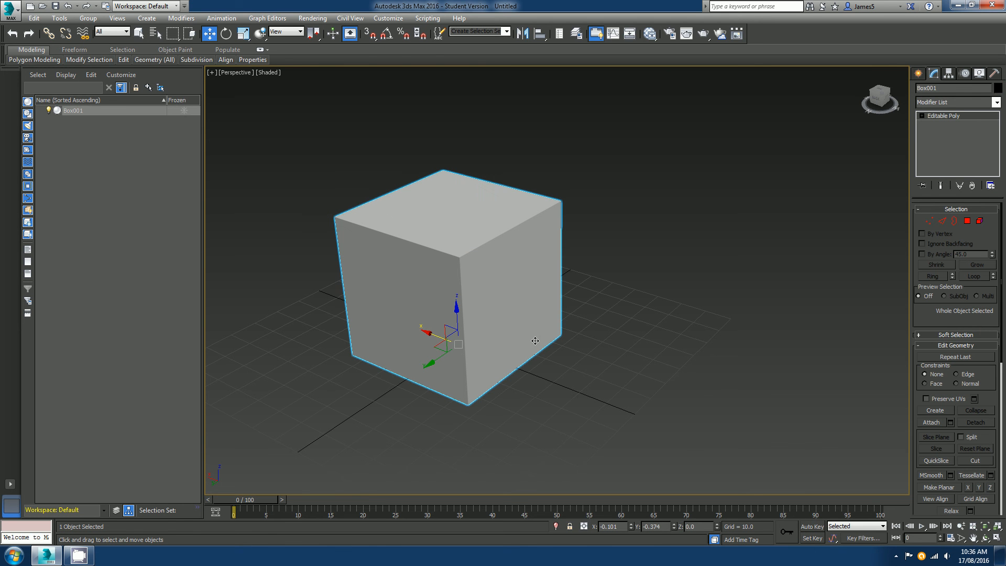
left_click_drag(441, 363, 370, 394)
right_click(369, 394)
- Rotate the box freely with the Rotate tool and undo the rotation
key("r")
key("e")
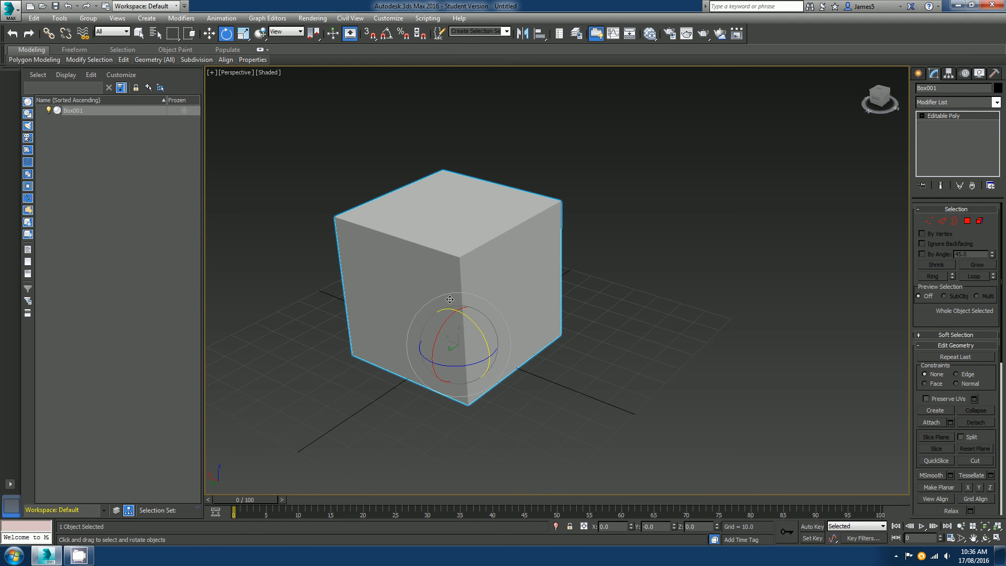
mouse_move(442, 329)
left_mouse_down()
mouse_move(435, 356)
mouse_move(448, 315)
left_mouse_up()
key("ctrl+z")
- Move the box along the Y axis to about -3.08 and undo the move
key("w")
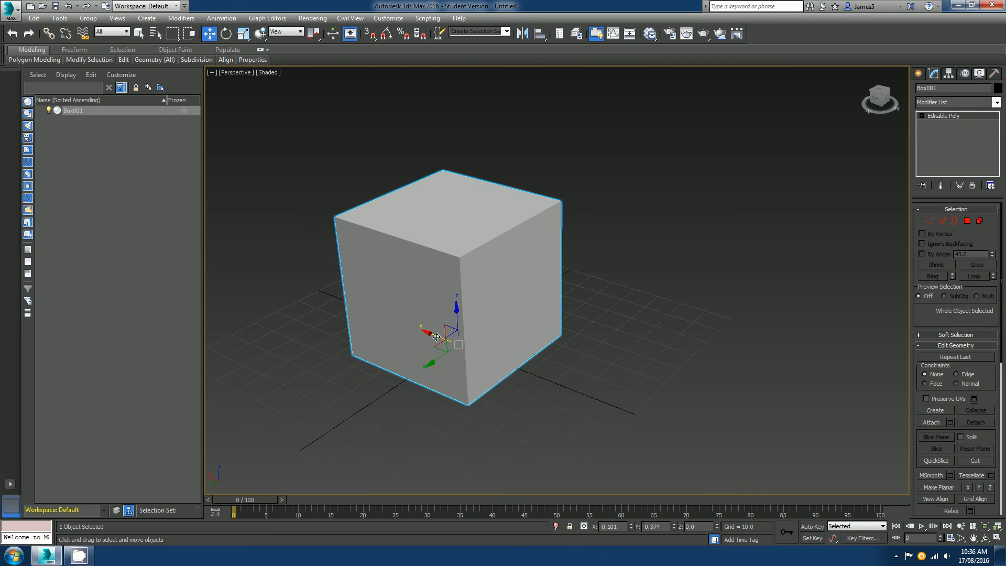
left_click_drag(443, 338, 463, 325)
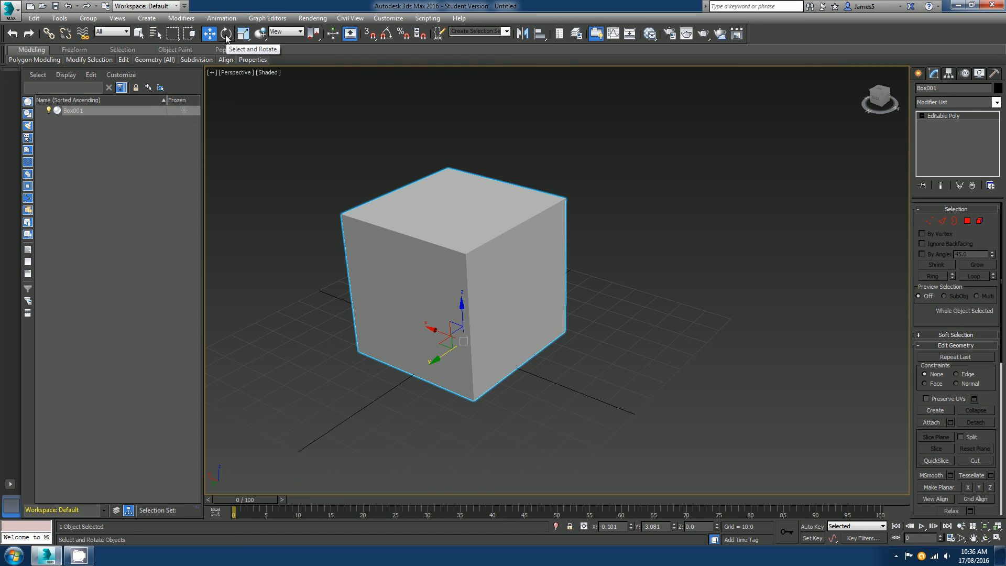
key("ctrl+z")
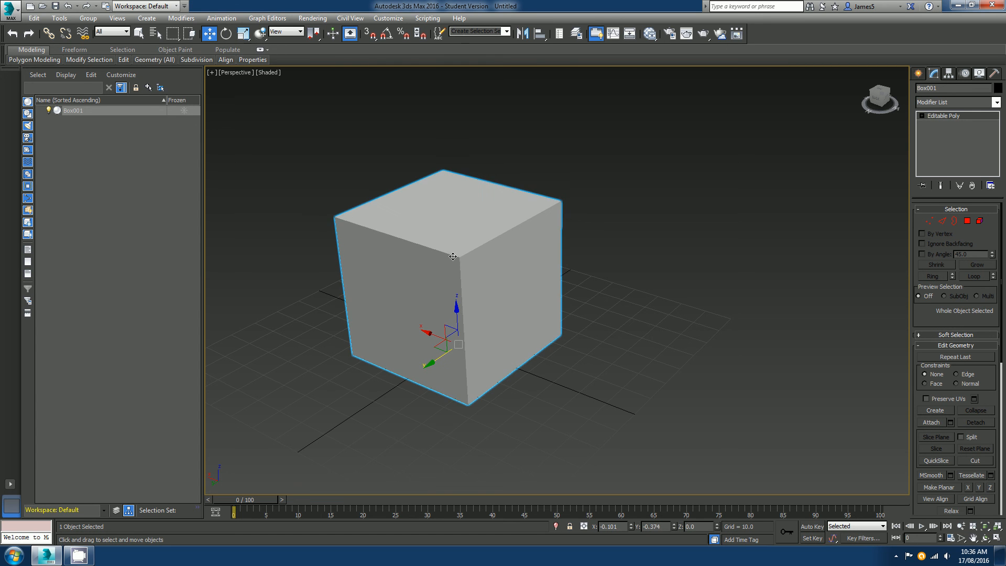
- Scale the box uniformly to about 131 percent
key("r")
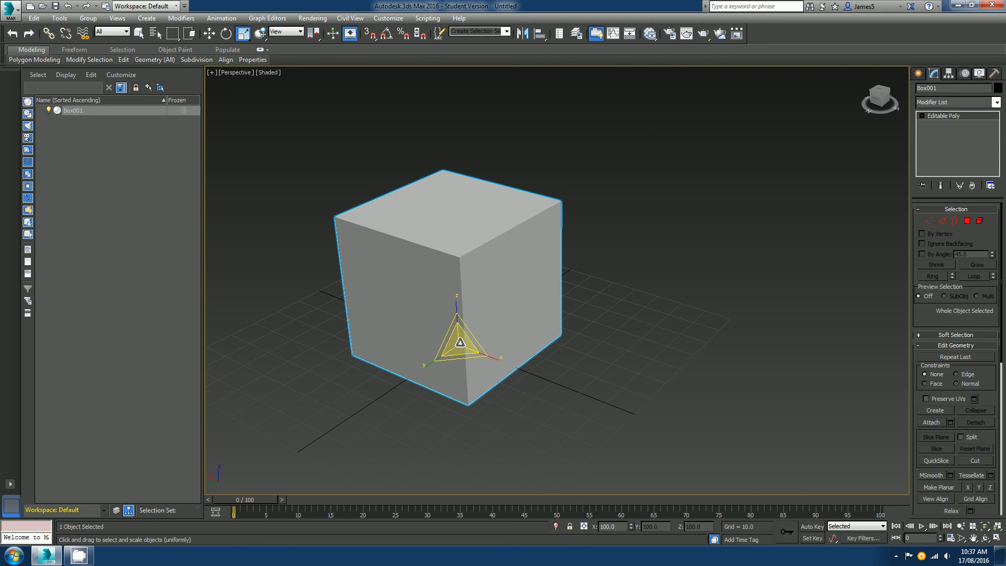
mouse_move(461, 344)
left_mouse_down()
mouse_move(453, 287)
mouse_move(466, 340)
mouse_move(463, 328)
left_mouse_up()
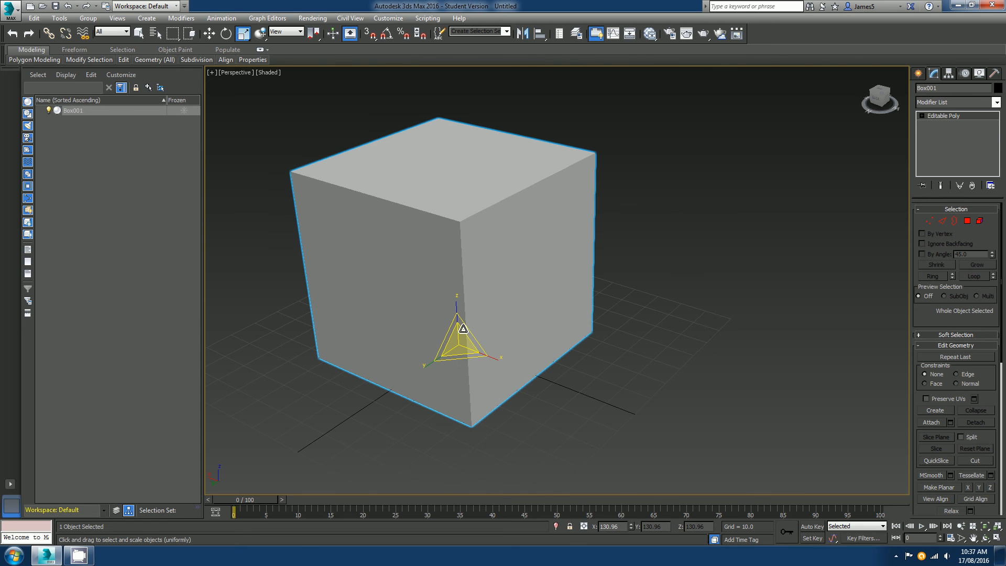
- Switch among the Move, Rotate and Scale tools on the box, leaving the Move tool active
key("w")
key("r")
key("e")
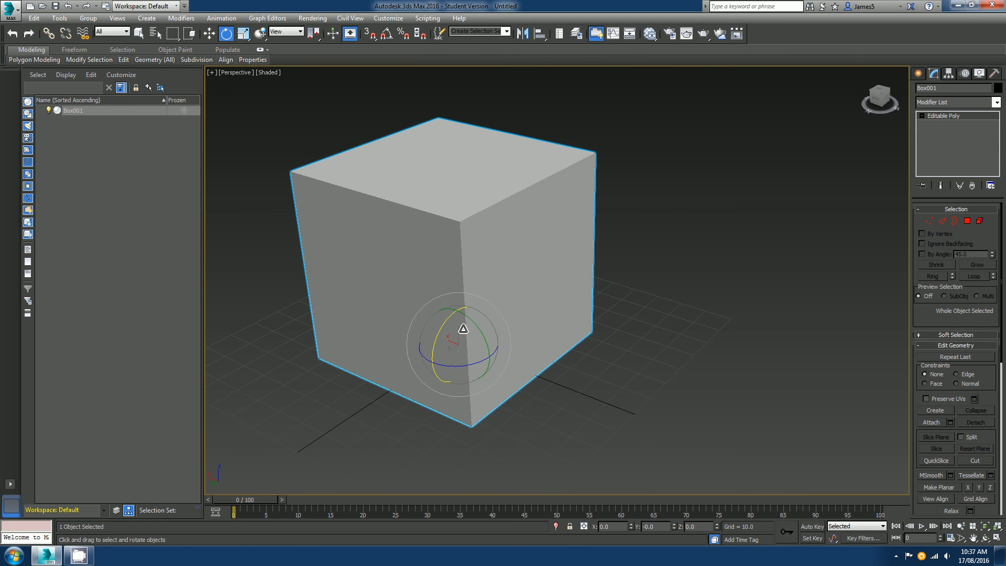
key("w")
key("r")
key("w")
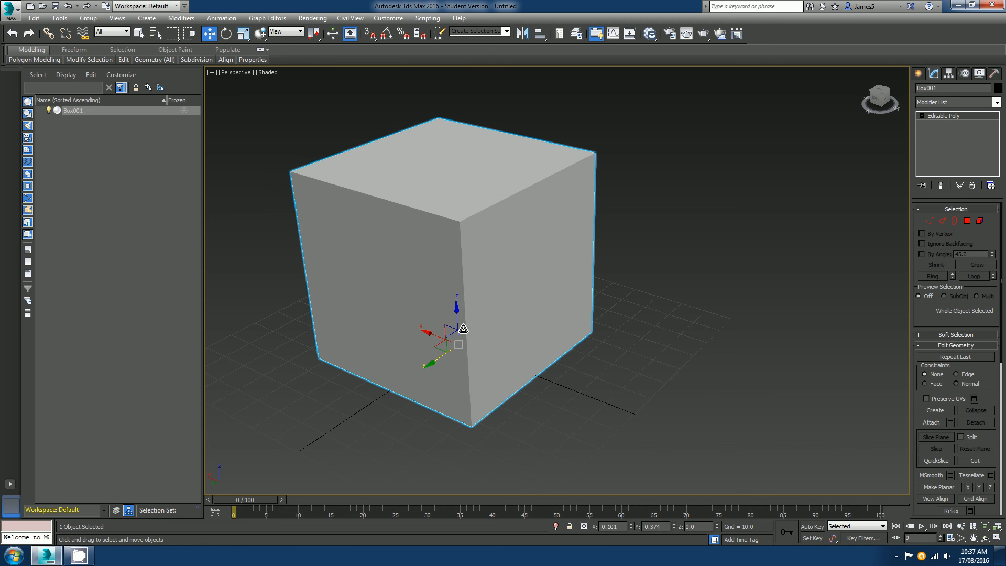
right_click(486, 300)
key("Escape")
scroll(486, 303, "down", 4)
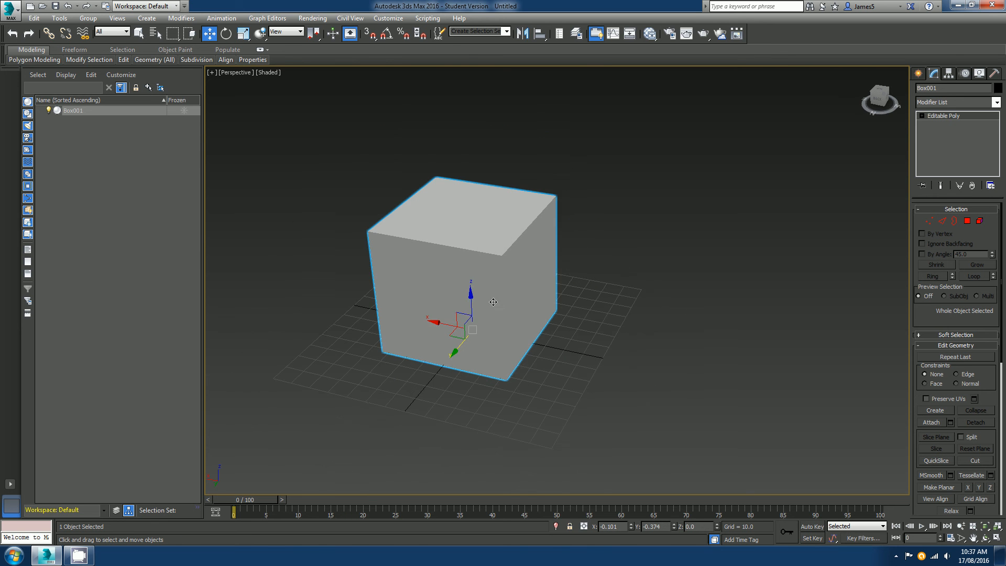
middle_click_drag(493, 303, 508, 305)
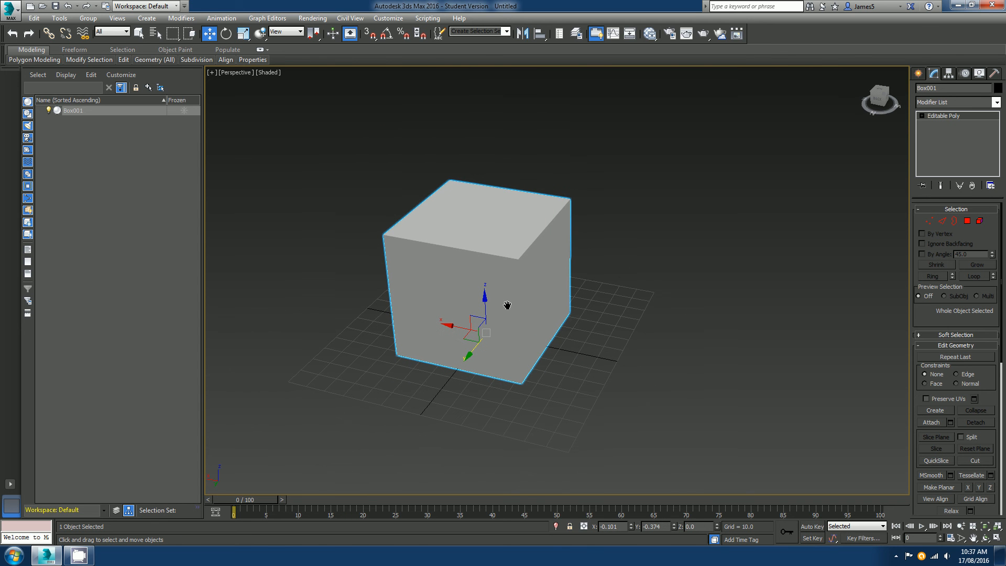